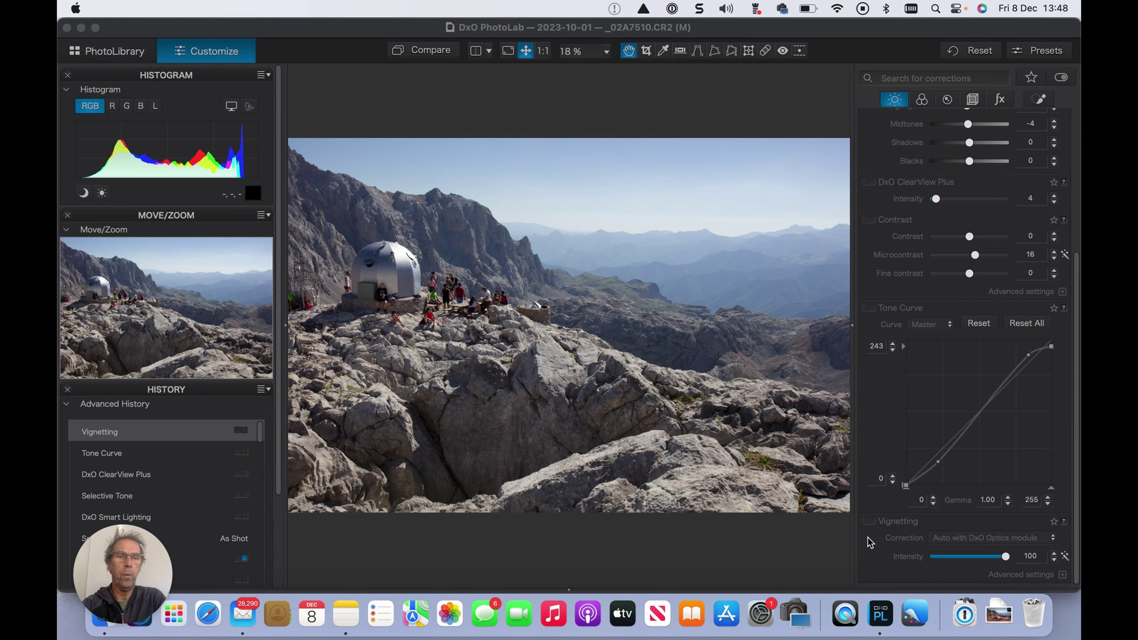
Re-enable Vignetting, Tone Curve and DxO Smart Lighting for the mountain photo.
{"action": "left_click", "coordinate": [875, 521]}
{"action": "left_click", "coordinate": [874, 521]}
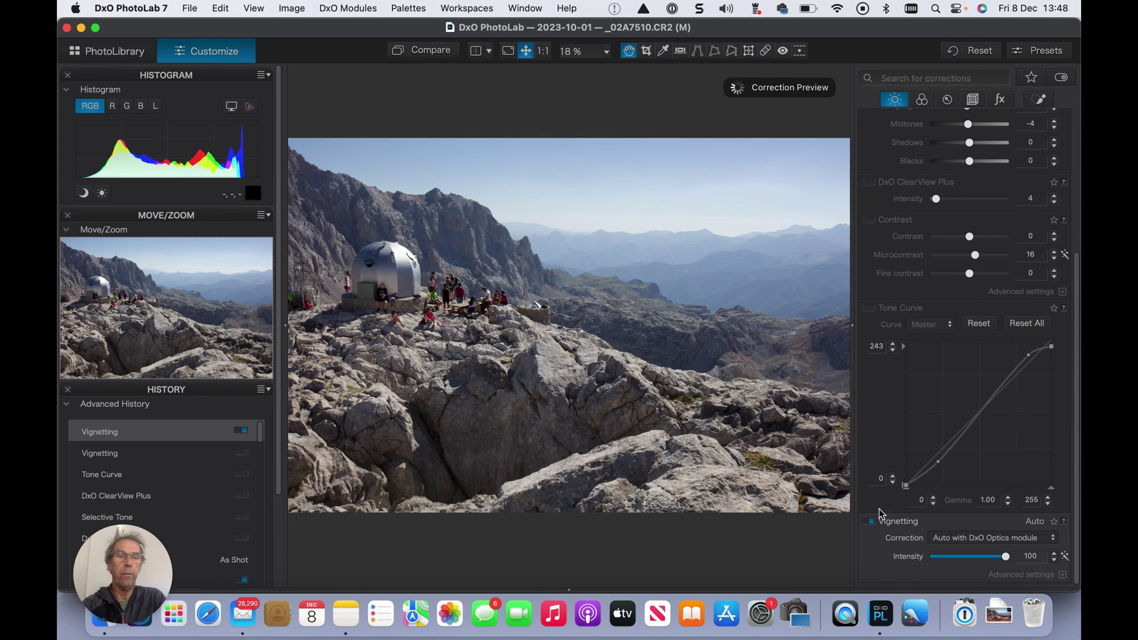
{"action": "scroll", "coordinate": [941, 280], "scroll_direction": "up", "scroll_amount": 5}
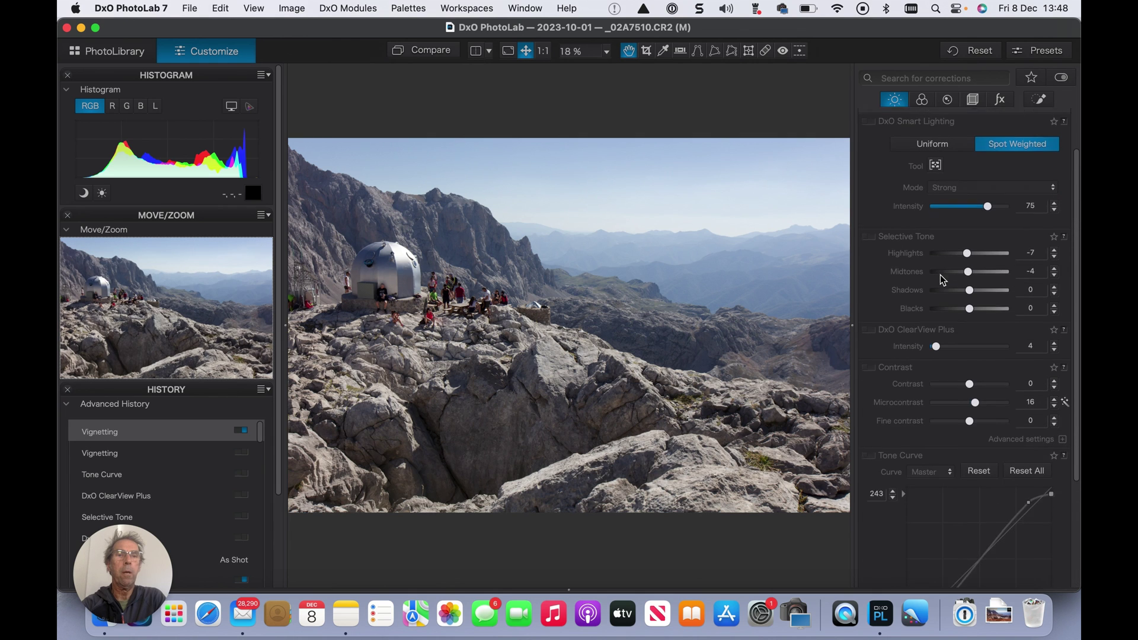
{"action": "scroll", "coordinate": [942, 280], "scroll_direction": "up", "scroll_amount": 2}
{"action": "scroll", "coordinate": [941, 280], "scroll_direction": "down", "scroll_amount": 2}
{"action": "scroll", "coordinate": [941, 280], "scroll_direction": "down", "scroll_amount": 5}
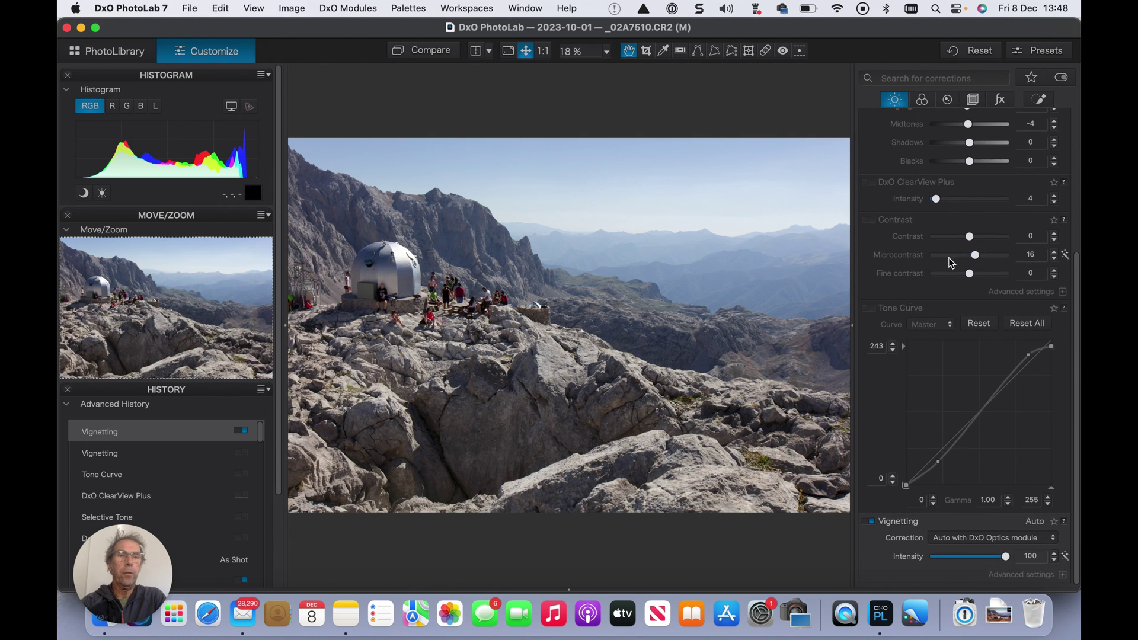
{"action": "left_click", "coordinate": [871, 309]}
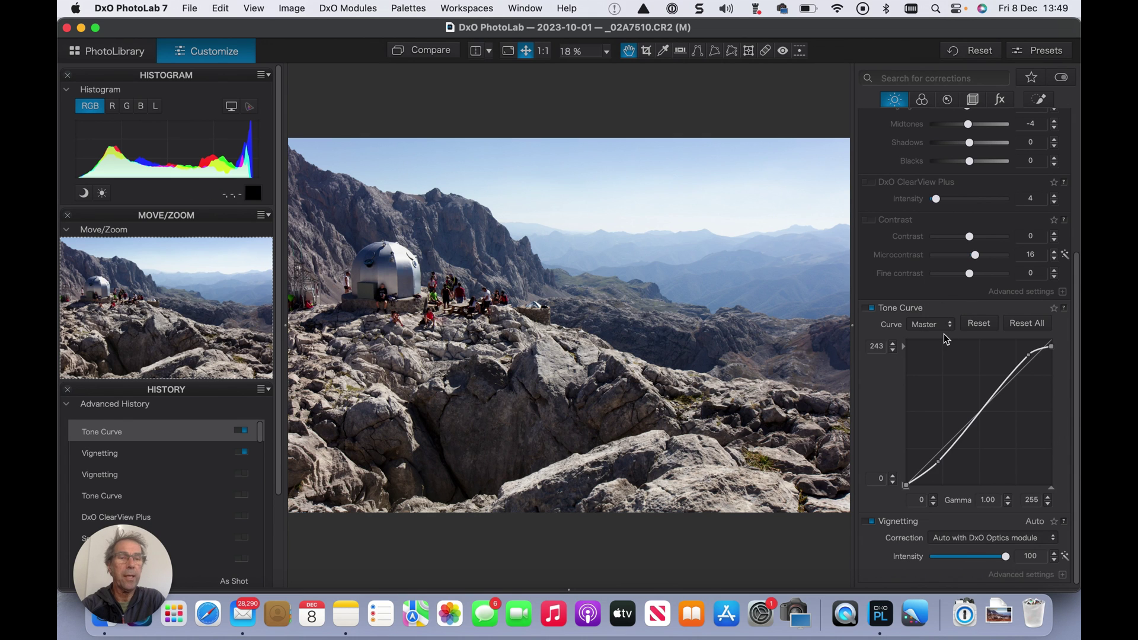
{"action": "scroll", "coordinate": [944, 333], "scroll_direction": "up", "scroll_amount": 1}
{"action": "scroll", "coordinate": [943, 333], "scroll_direction": "up", "scroll_amount": 3}
{"action": "scroll", "coordinate": [944, 334], "scroll_direction": "up", "scroll_amount": 2}
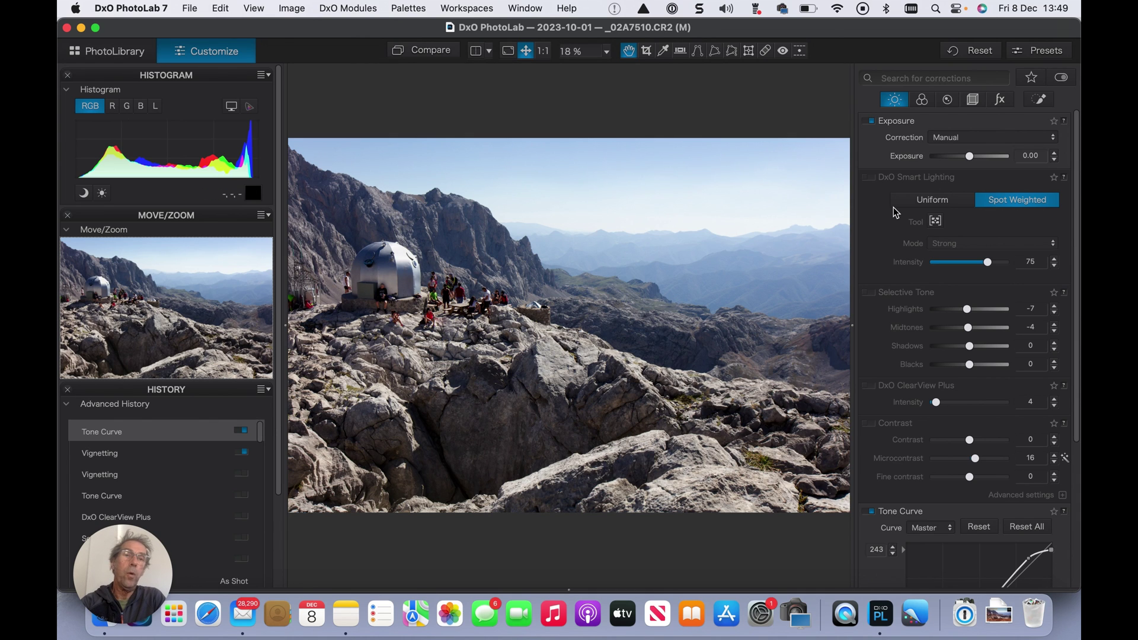
{"action": "left_click", "coordinate": [872, 177]}
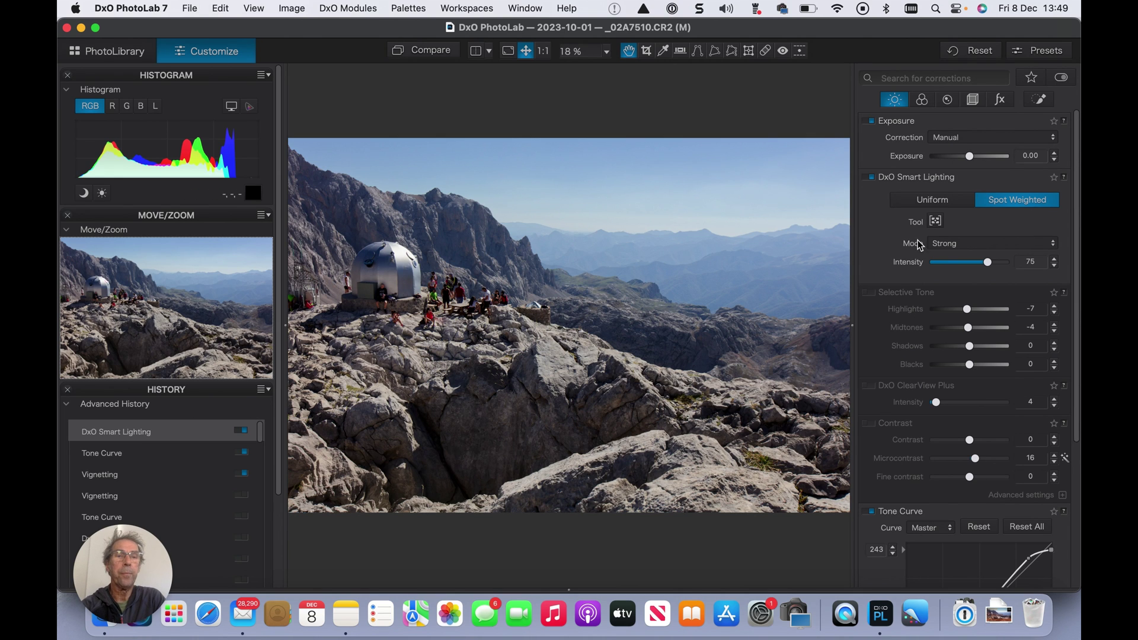
{"action": "scroll", "coordinate": [885, 272], "scroll_direction": "down", "scroll_amount": 3}
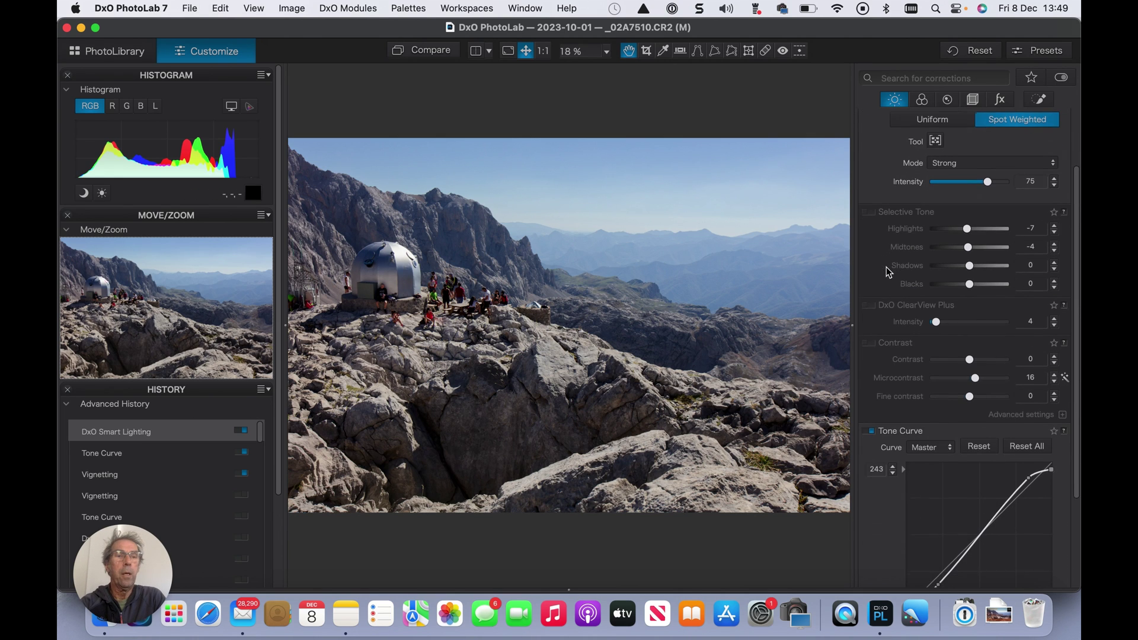
Switch on Selective Tone and DxO ClearView Plus, then move to the Color corrections.
{"action": "left_click", "coordinate": [869, 211]}
{"action": "scroll", "coordinate": [878, 276], "scroll_direction": "down", "scroll_amount": 2}
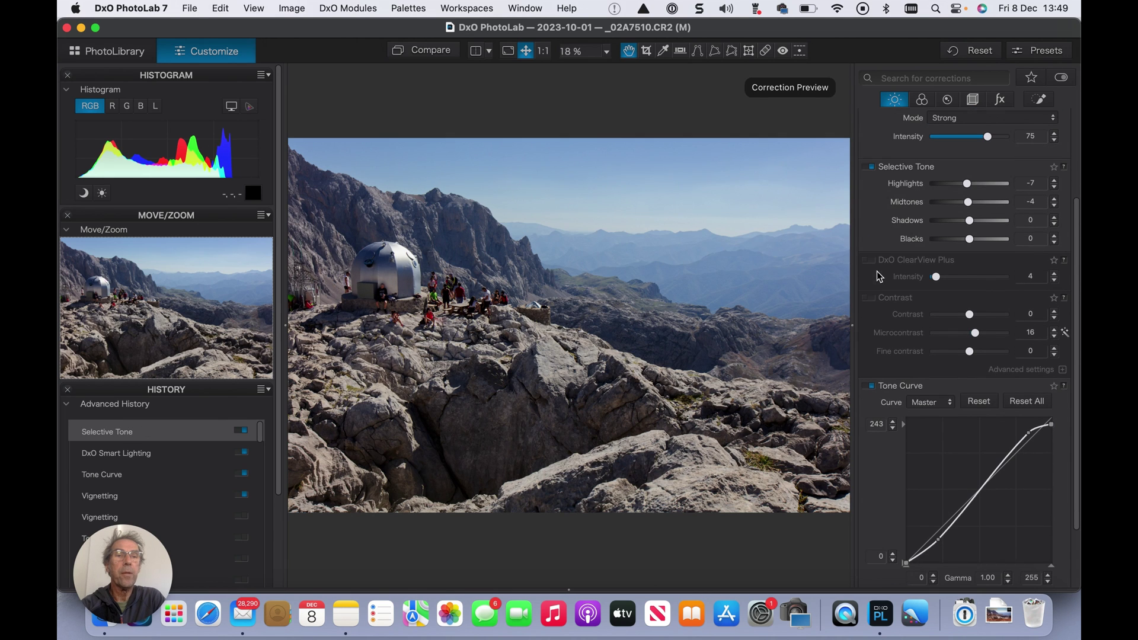
{"action": "left_click", "coordinate": [869, 260]}
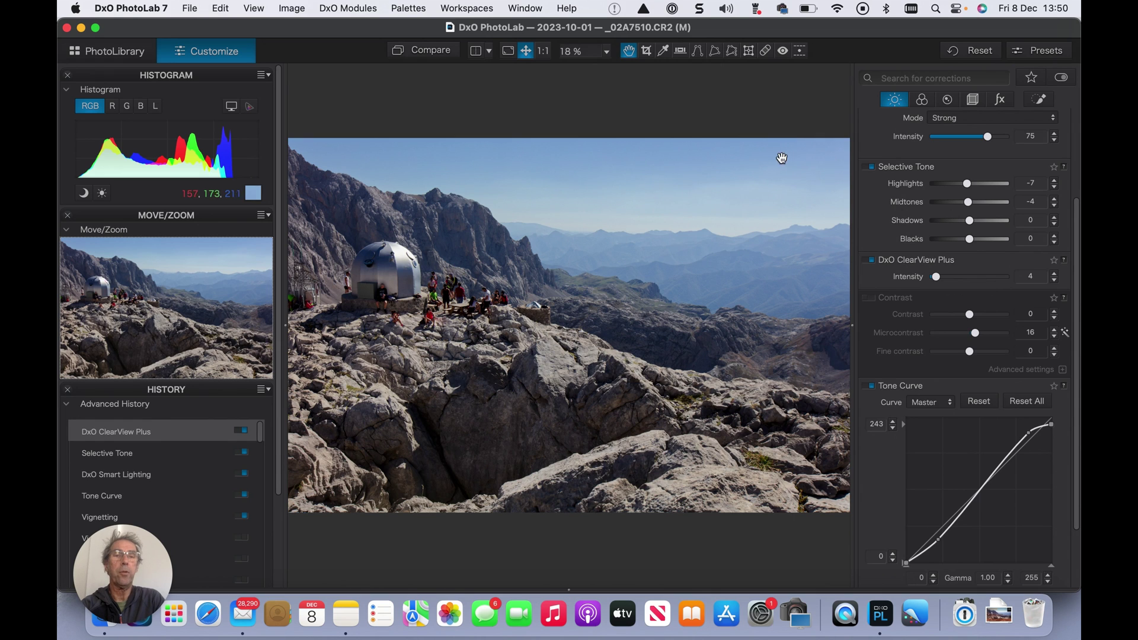
{"action": "left_click", "coordinate": [923, 99]}
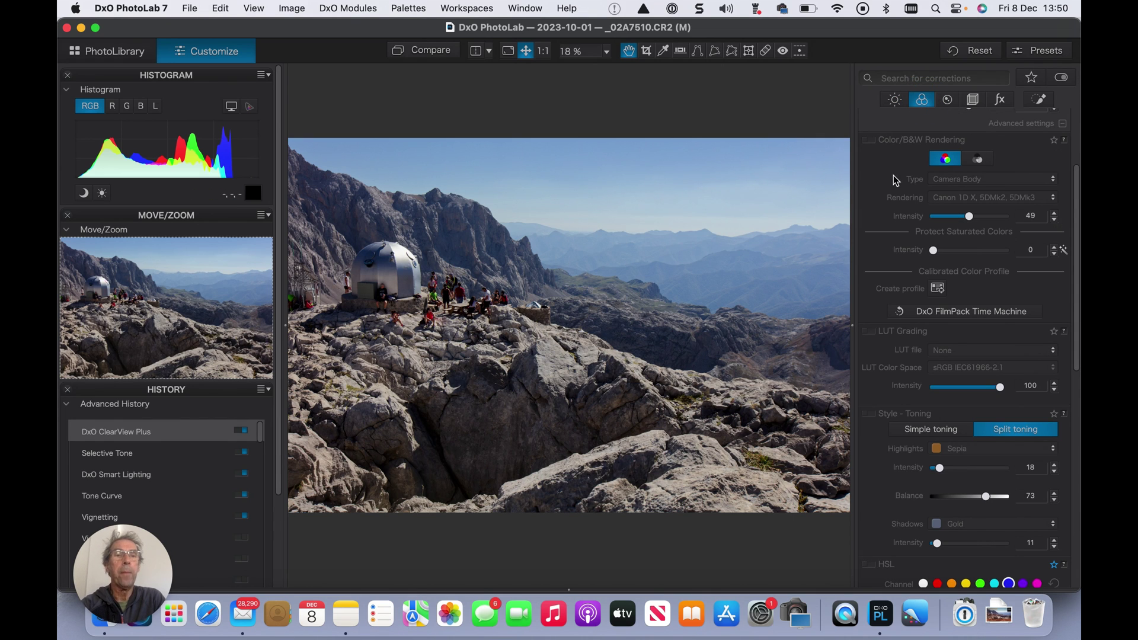
{"action": "scroll", "coordinate": [894, 180], "scroll_direction": "up", "scroll_amount": 3}
{"action": "scroll", "coordinate": [912, 168], "scroll_direction": "up", "scroll_amount": 2}
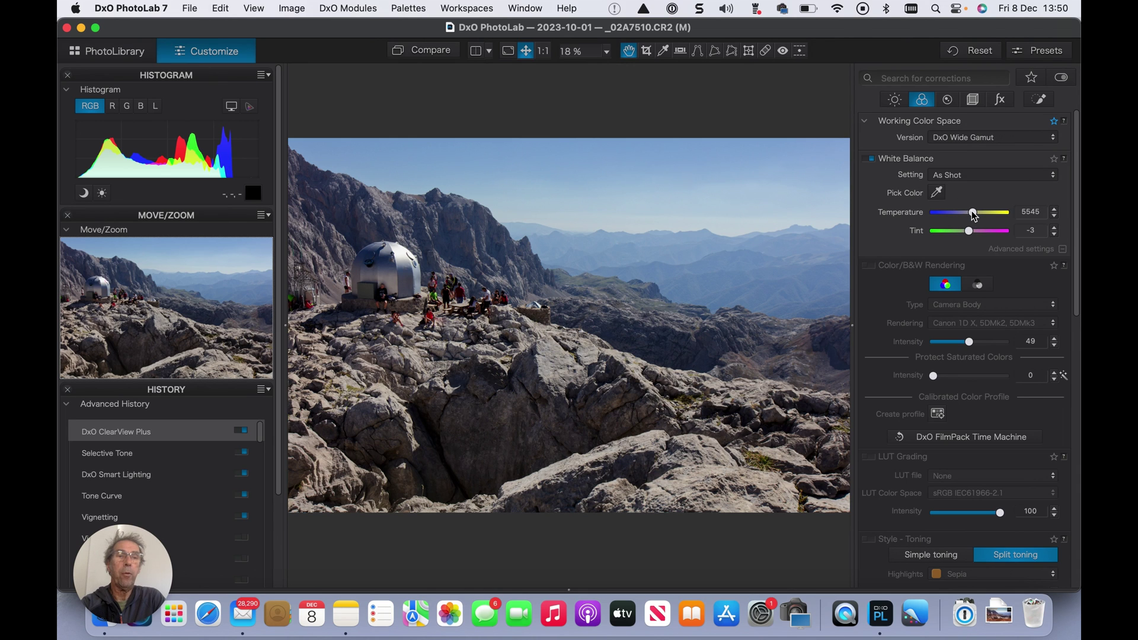
Set a custom white balance around 7909 K and enable Color/B&W Rendering.
{"action": "left_click", "coordinate": [972, 214]}
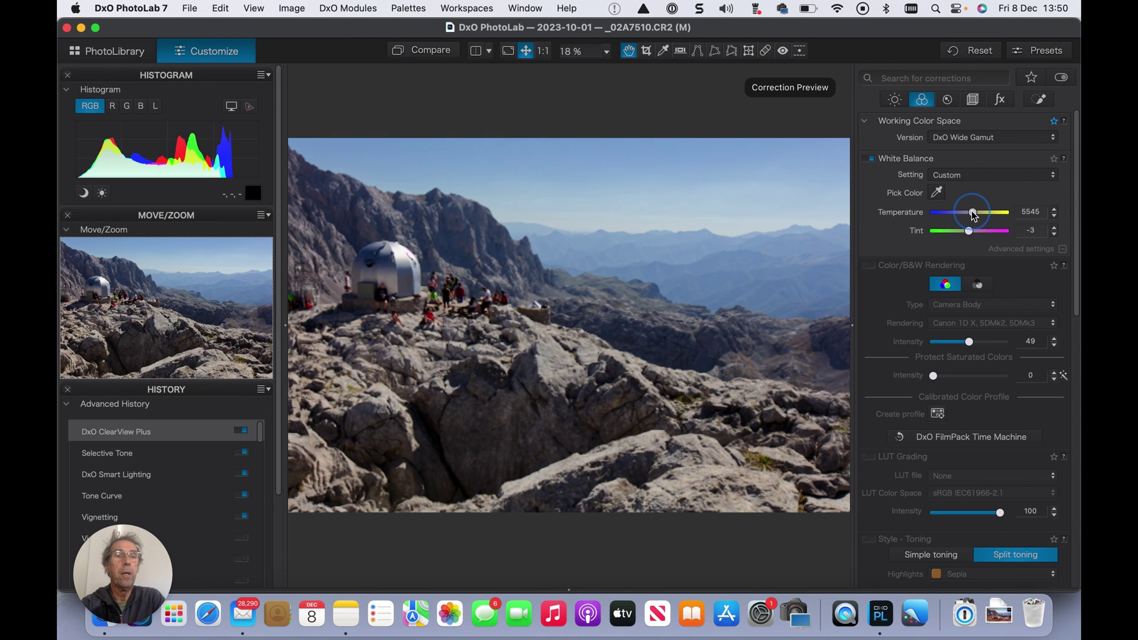
{"action": "left_click_drag", "start_coordinate": [974, 214], "coordinate": [982, 217]}
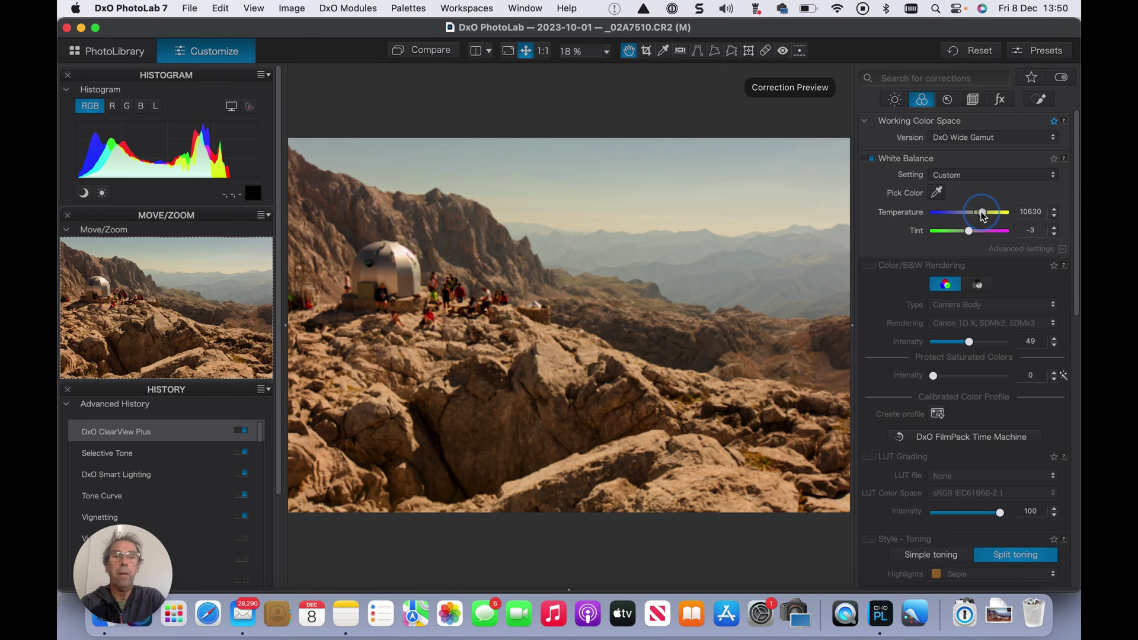
{"action": "left_click_drag", "start_coordinate": [982, 217], "coordinate": [980, 214]}
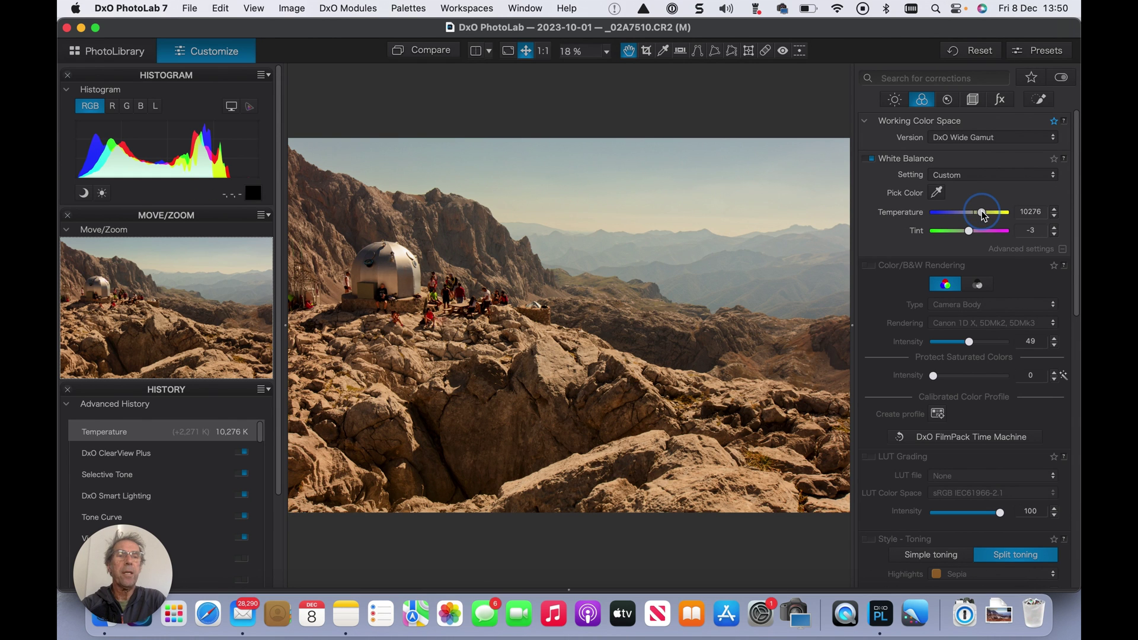
{"action": "left_click_drag", "start_coordinate": [983, 214], "coordinate": [988, 216]}
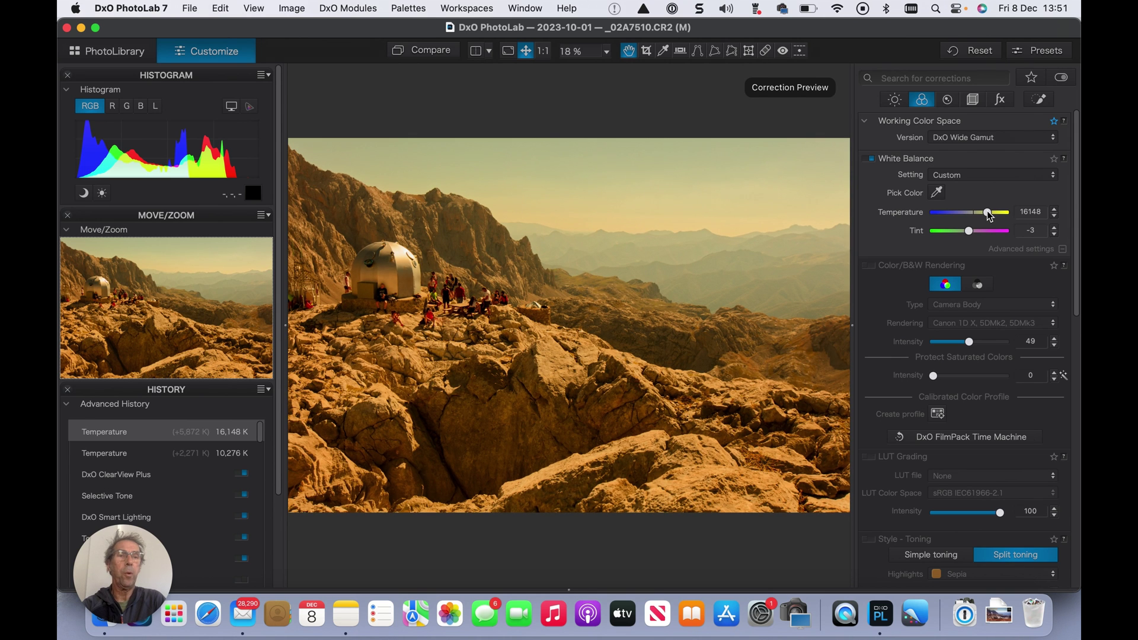
{"action": "left_click_drag", "start_coordinate": [987, 213], "coordinate": [980, 213]}
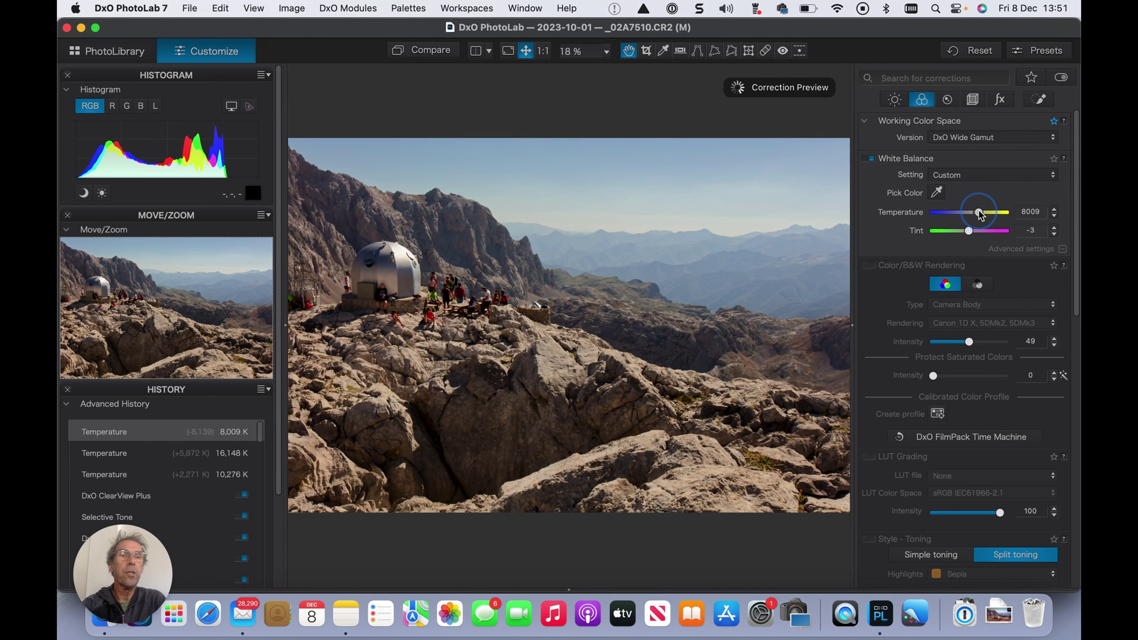
{"action": "scroll", "coordinate": [979, 210], "scroll_direction": "down", "scroll_amount": 1}
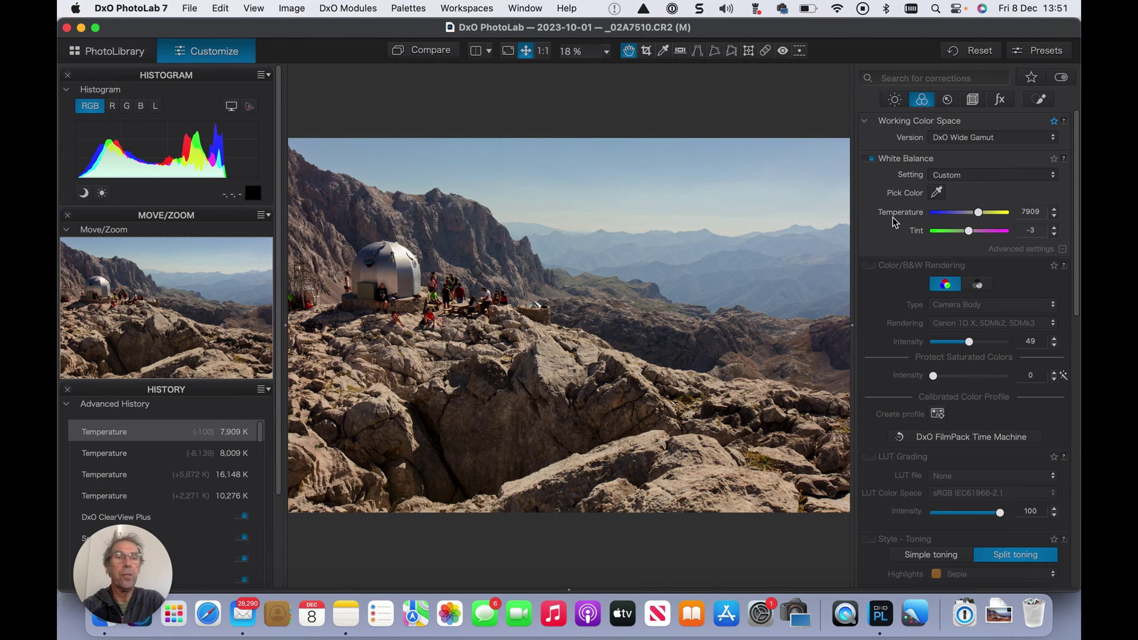
{"action": "left_click", "coordinate": [870, 265]}
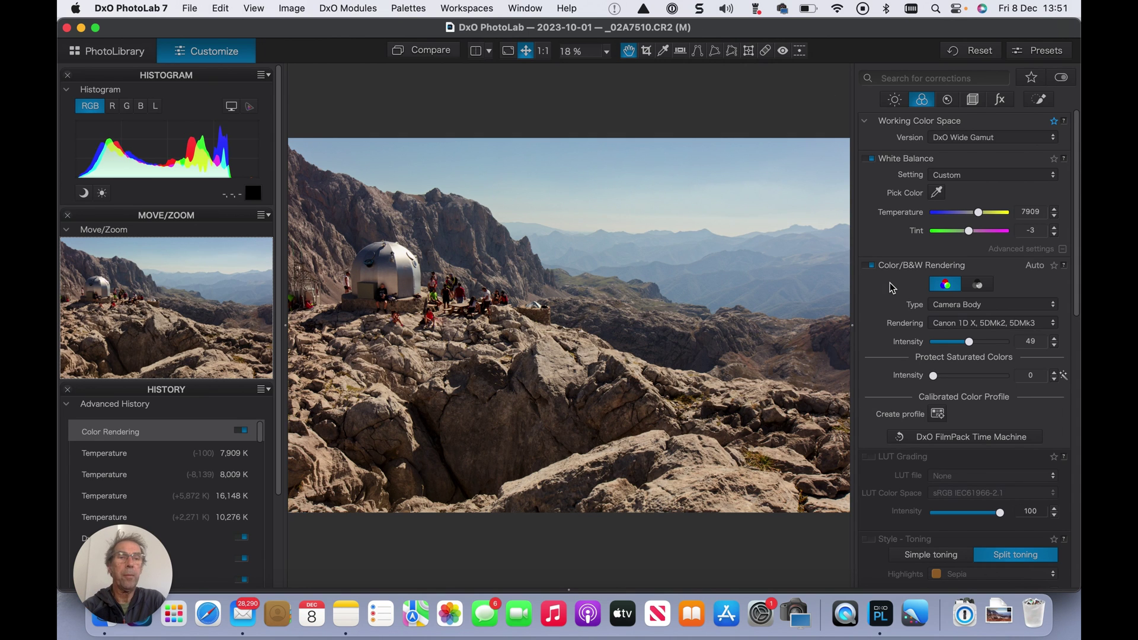
{"action": "scroll", "coordinate": [889, 283], "scroll_direction": "down", "scroll_amount": 3}
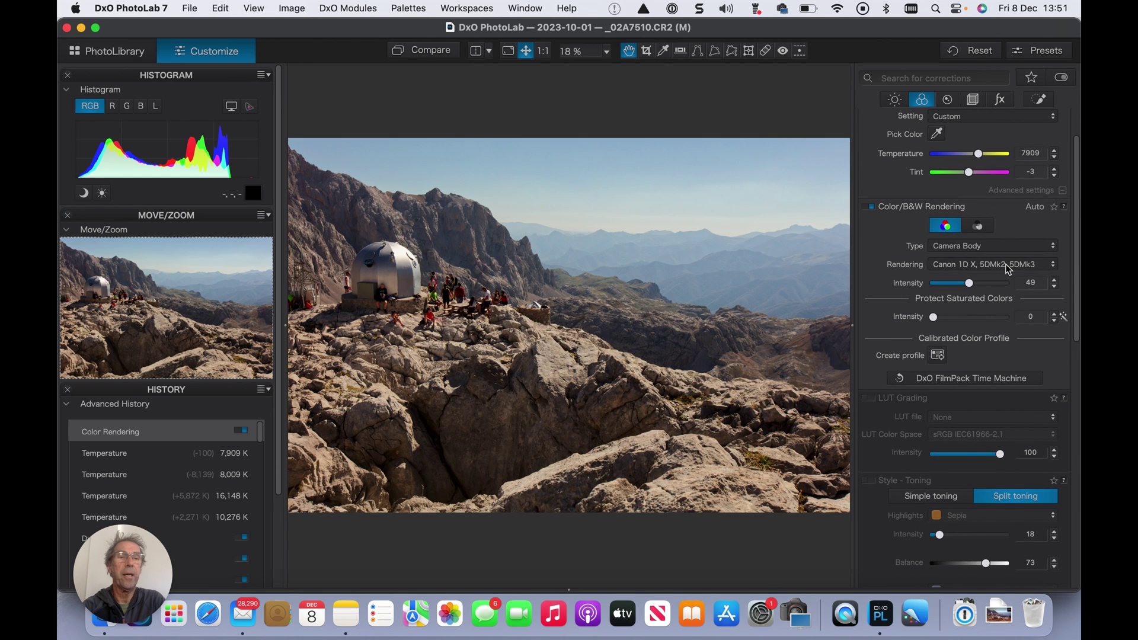
{"action": "scroll", "coordinate": [1005, 265], "scroll_direction": "down", "scroll_amount": 2}
{"action": "scroll", "coordinate": [1006, 264], "scroll_direction": "down", "scroll_amount": 3}
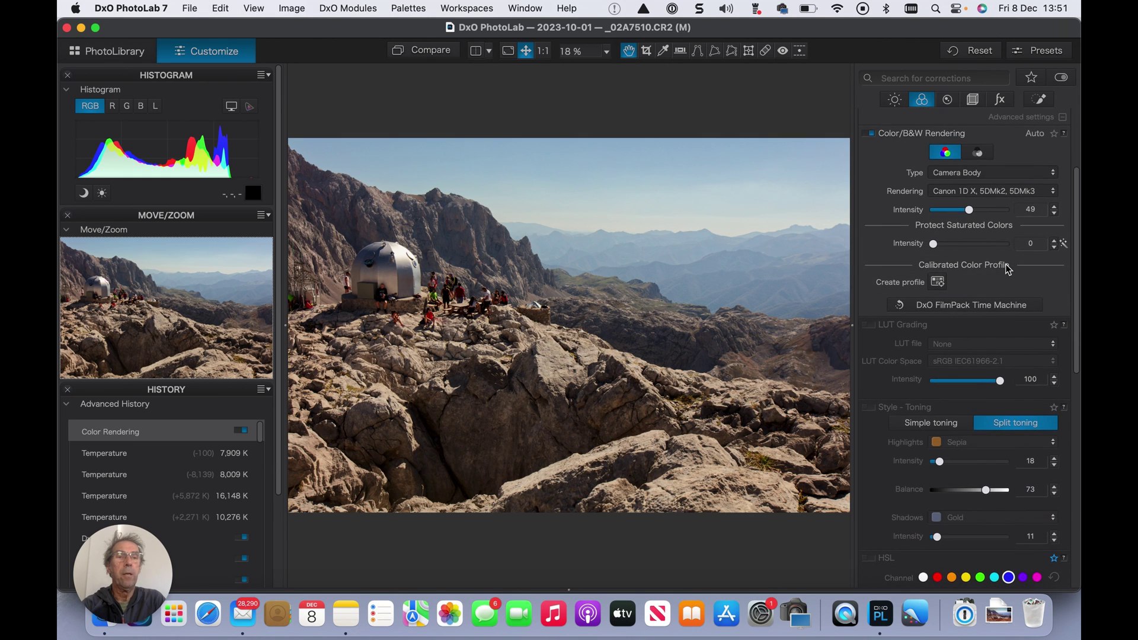
{"action": "scroll", "coordinate": [1006, 264], "scroll_direction": "down", "scroll_amount": 1}
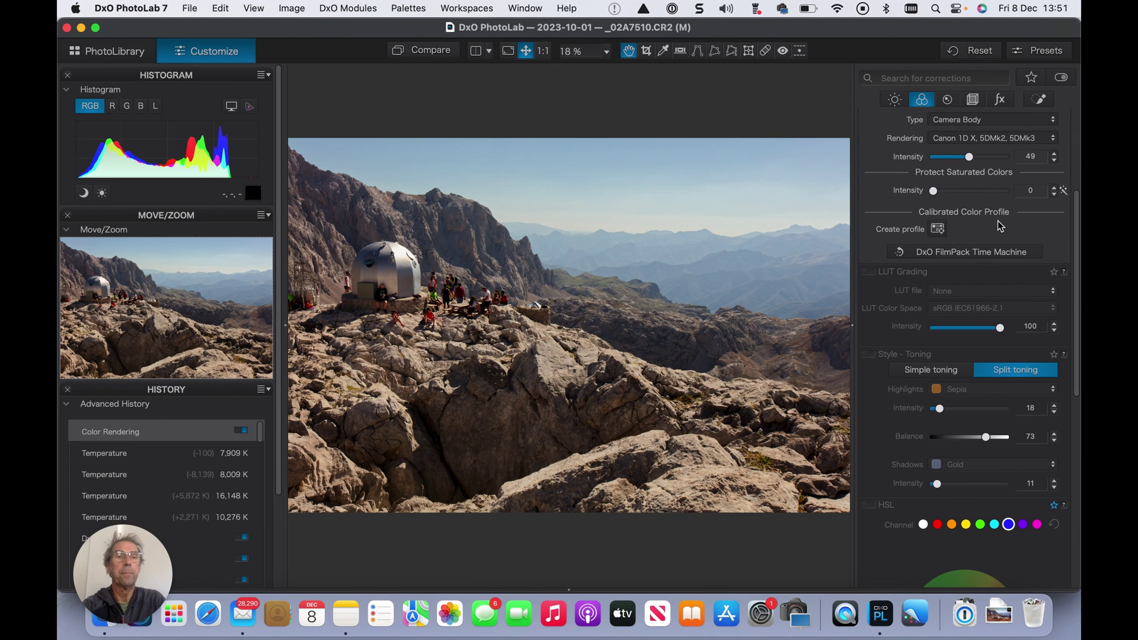
{"action": "scroll", "coordinate": [991, 222], "scroll_direction": "down", "scroll_amount": 3}
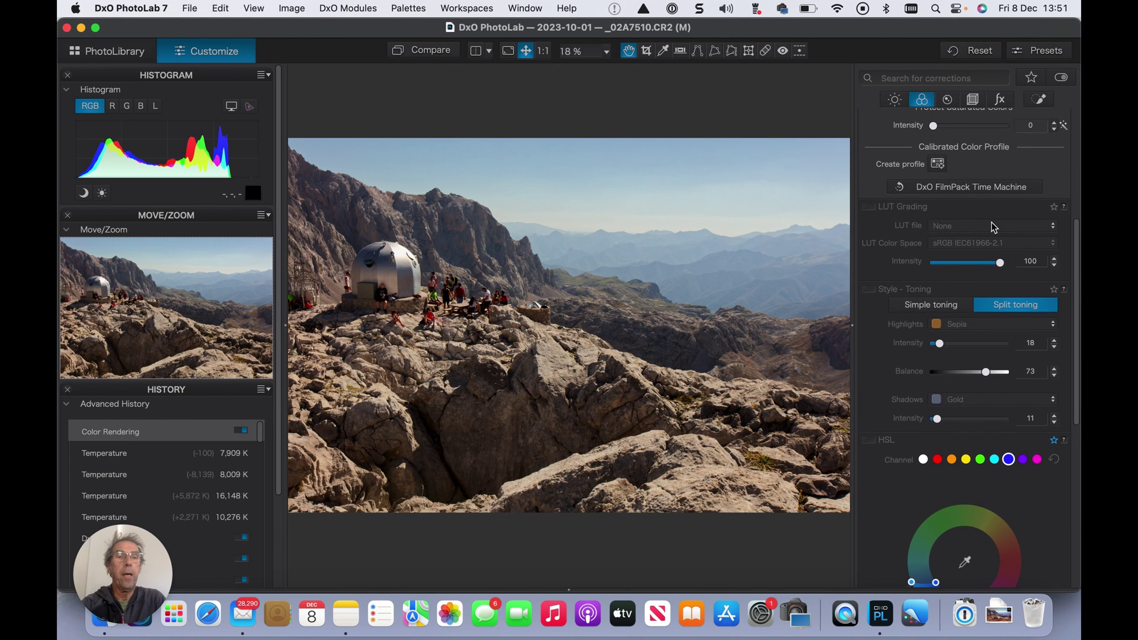
{"action": "scroll", "coordinate": [991, 222], "scroll_direction": "down", "scroll_amount": 1}
{"action": "scroll", "coordinate": [992, 221], "scroll_direction": "down", "scroll_amount": 2}
{"action": "scroll", "coordinate": [992, 221], "scroll_direction": "down", "scroll_amount": 2}
{"action": "scroll", "coordinate": [992, 221], "scroll_direction": "down", "scroll_amount": 1}
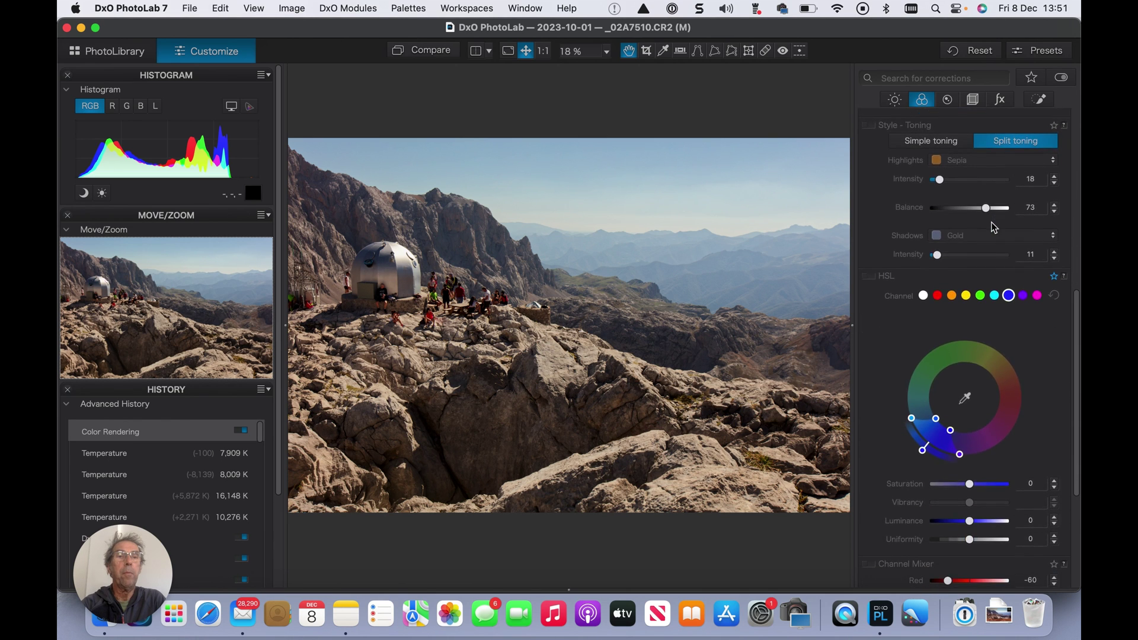
{"action": "scroll", "coordinate": [991, 222], "scroll_direction": "up", "scroll_amount": 1}
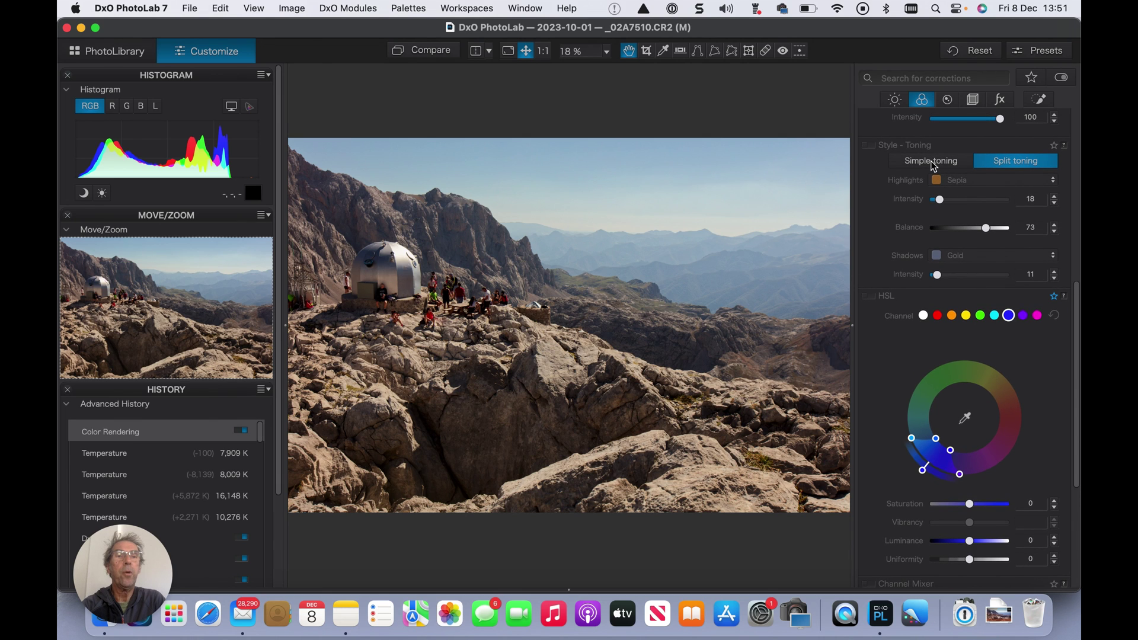
Enable Style - Toning and settle the sepia highlight toning intensity at 17.
{"action": "left_click", "coordinate": [871, 144]}
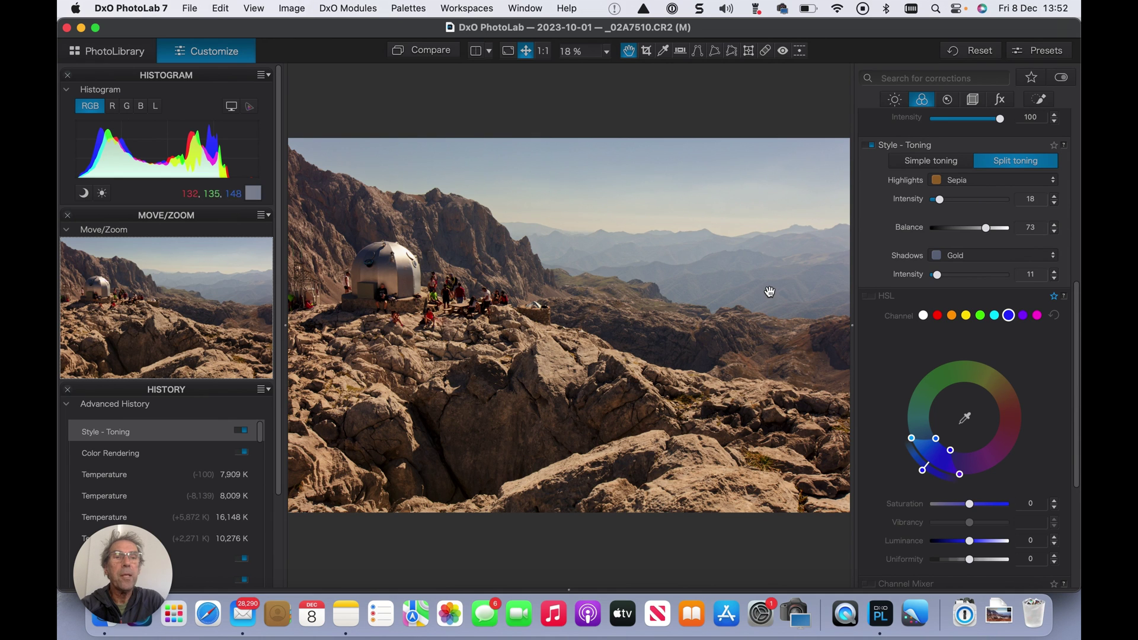
{"action": "left_click", "coordinate": [940, 201]}
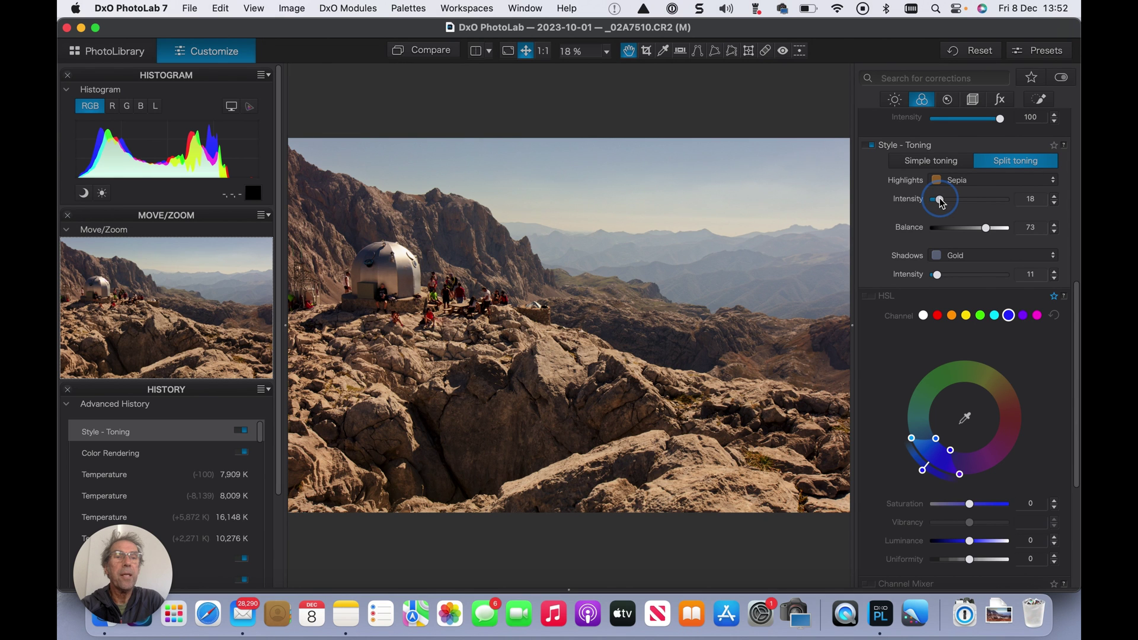
{"action": "mouse_move", "coordinate": [940, 201]}
{"action": "left_mouse_down"}
{"action": "mouse_move", "coordinate": [989, 201]}
{"action": "mouse_move", "coordinate": [939, 202]}
{"action": "left_mouse_up"}
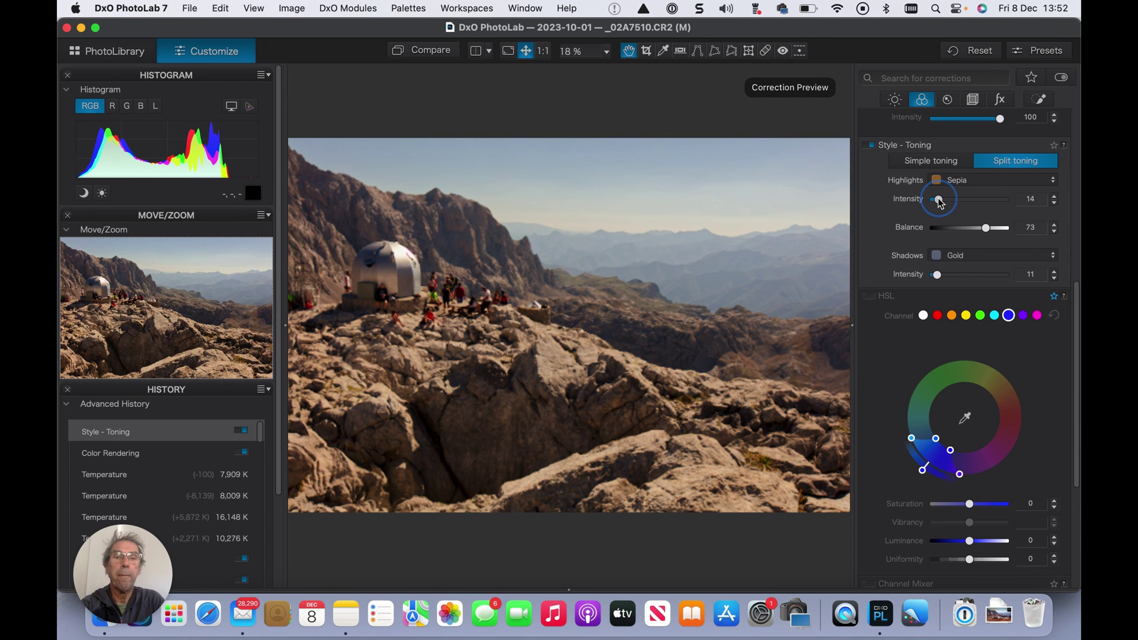
{"action": "left_click_drag", "start_coordinate": [940, 202], "coordinate": [941, 202]}
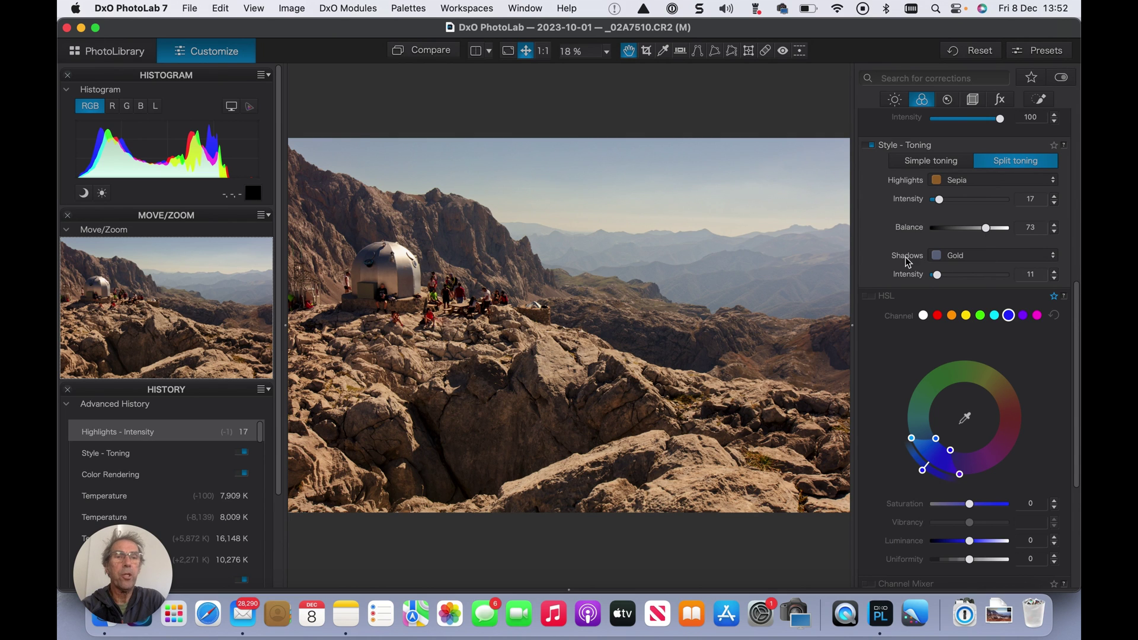
Turn on HSL, test overall saturation on the All channel and return it near zero.
{"action": "left_click", "coordinate": [869, 297]}
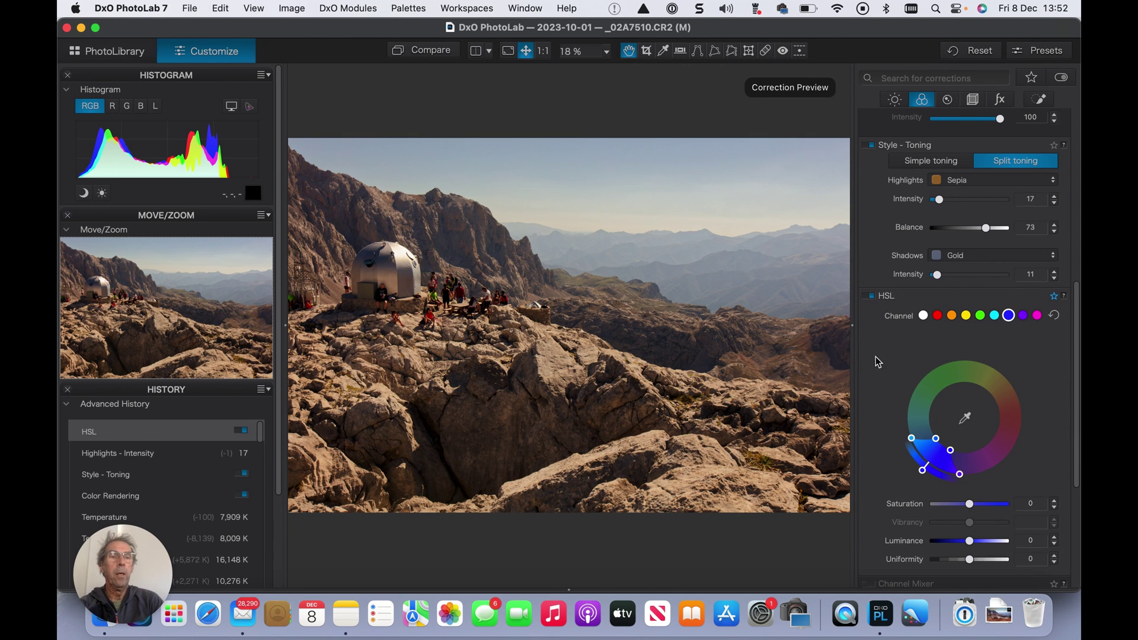
{"action": "left_click", "coordinate": [924, 316]}
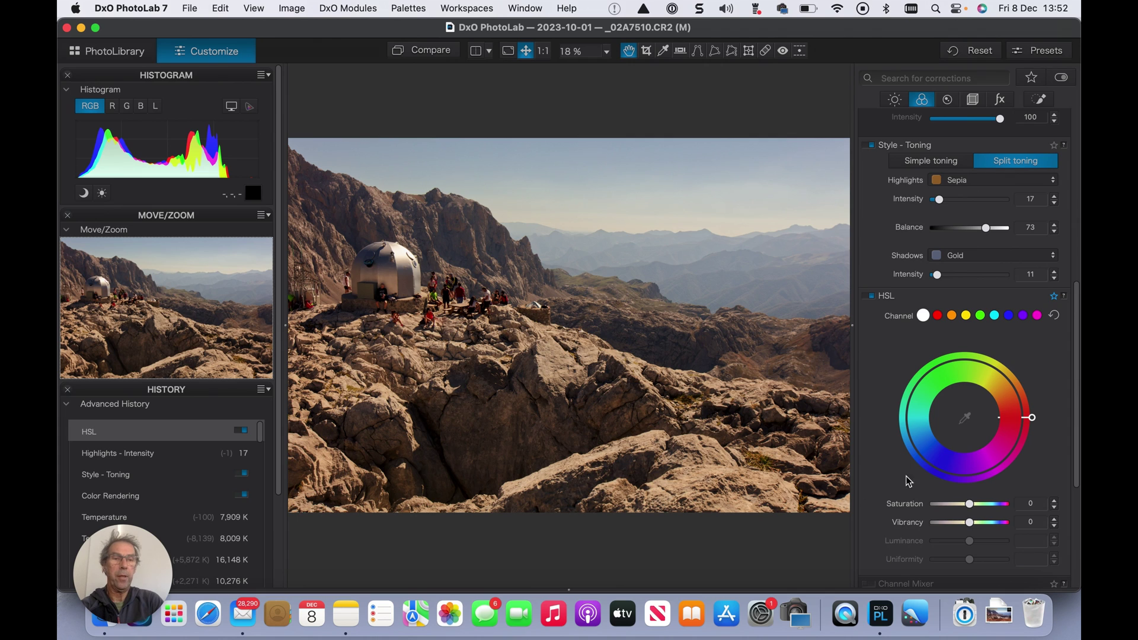
{"action": "left_click", "coordinate": [969, 504]}
{"action": "left_click_drag", "start_coordinate": [969, 504], "coordinate": [990, 506]}
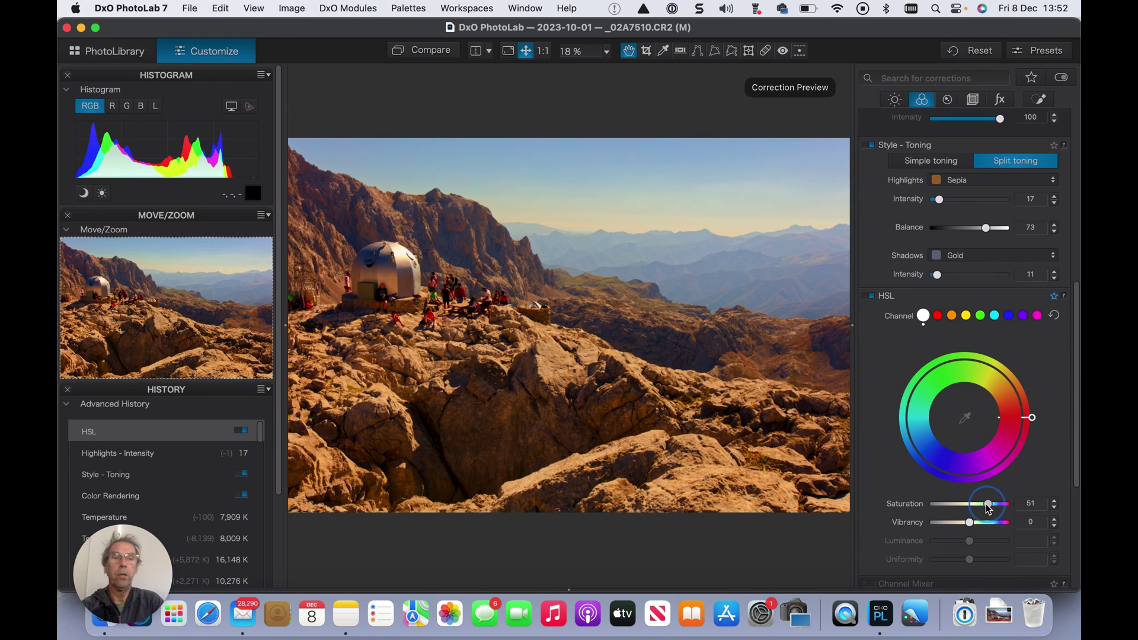
{"action": "mouse_move", "coordinate": [990, 506]}
{"action": "left_mouse_down"}
{"action": "mouse_move", "coordinate": [949, 506]}
{"action": "mouse_move", "coordinate": [970, 508]}
{"action": "left_mouse_up"}
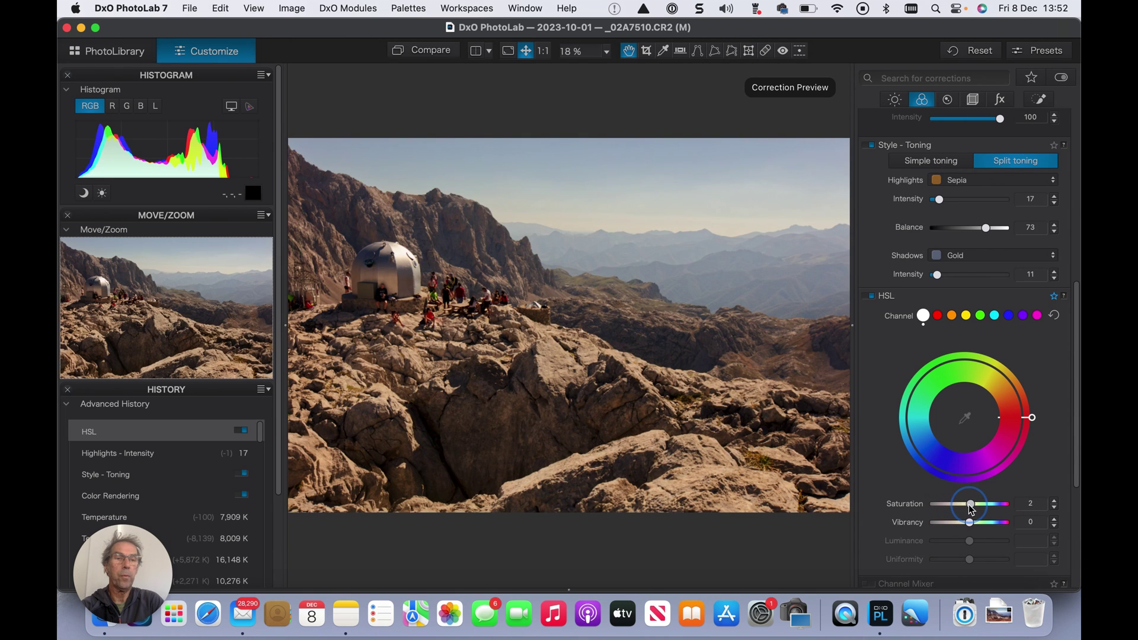
{"action": "left_click_drag", "start_coordinate": [969, 508], "coordinate": [971, 508]}
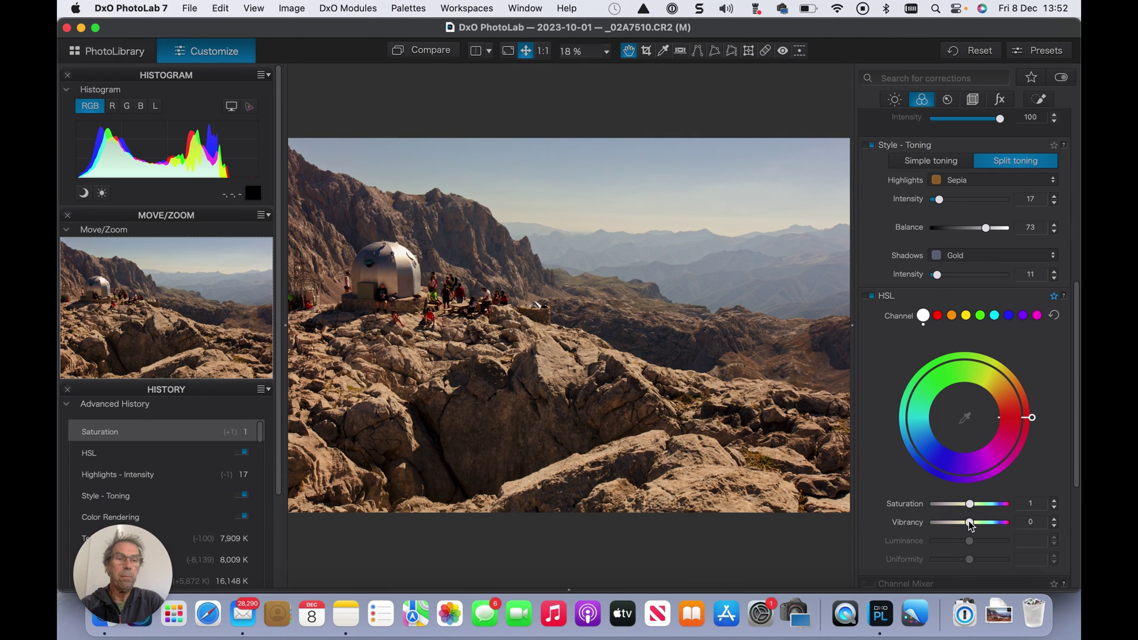
Try overall vibrancy both ways, then reset saturation and vibrancy to 0.
{"action": "left_click", "coordinate": [970, 523]}
{"action": "left_click_drag", "start_coordinate": [969, 525], "coordinate": [986, 526]}
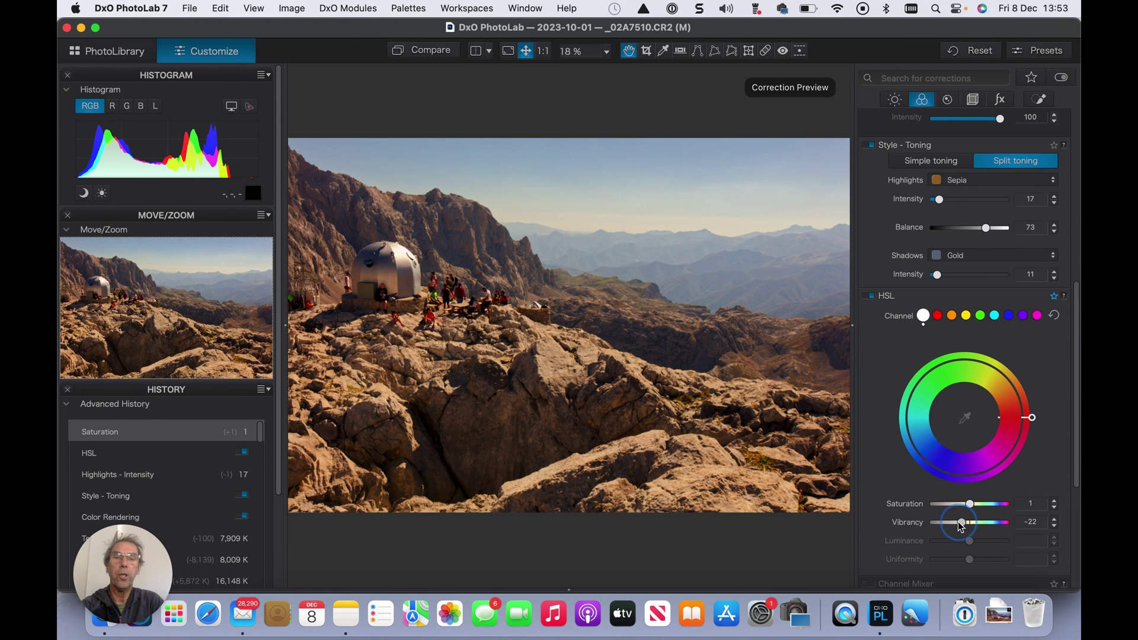
{"action": "mouse_move", "coordinate": [991, 522]}
{"action": "left_mouse_down"}
{"action": "mouse_move", "coordinate": [944, 525]}
{"action": "mouse_move", "coordinate": [984, 529]}
{"action": "left_mouse_up"}
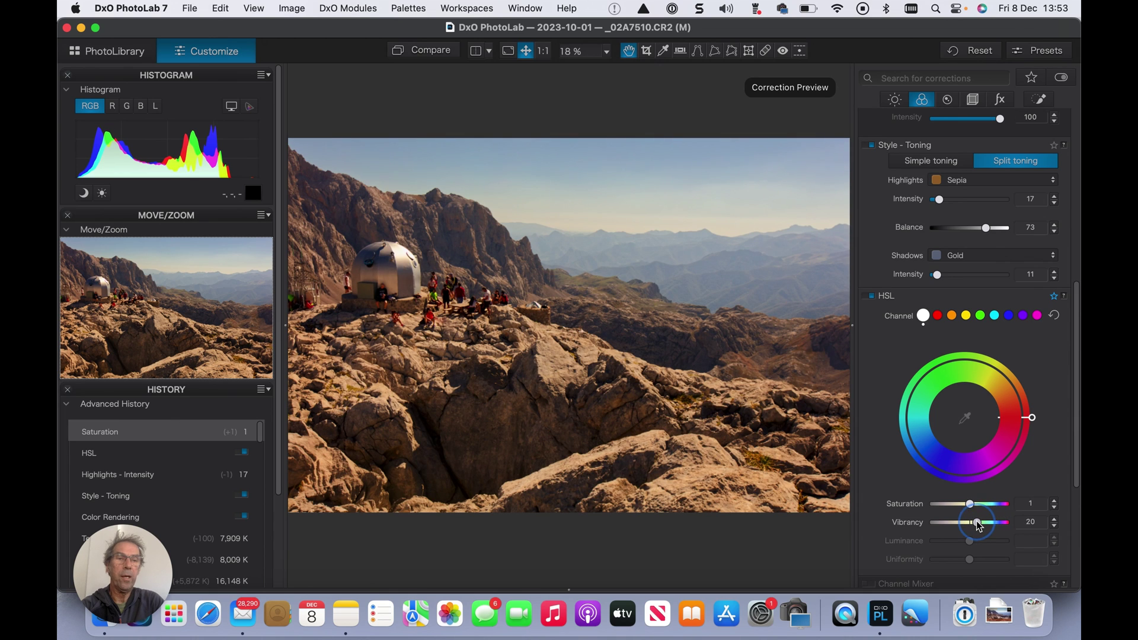
{"action": "left_click_drag", "start_coordinate": [992, 525], "coordinate": [971, 525]}
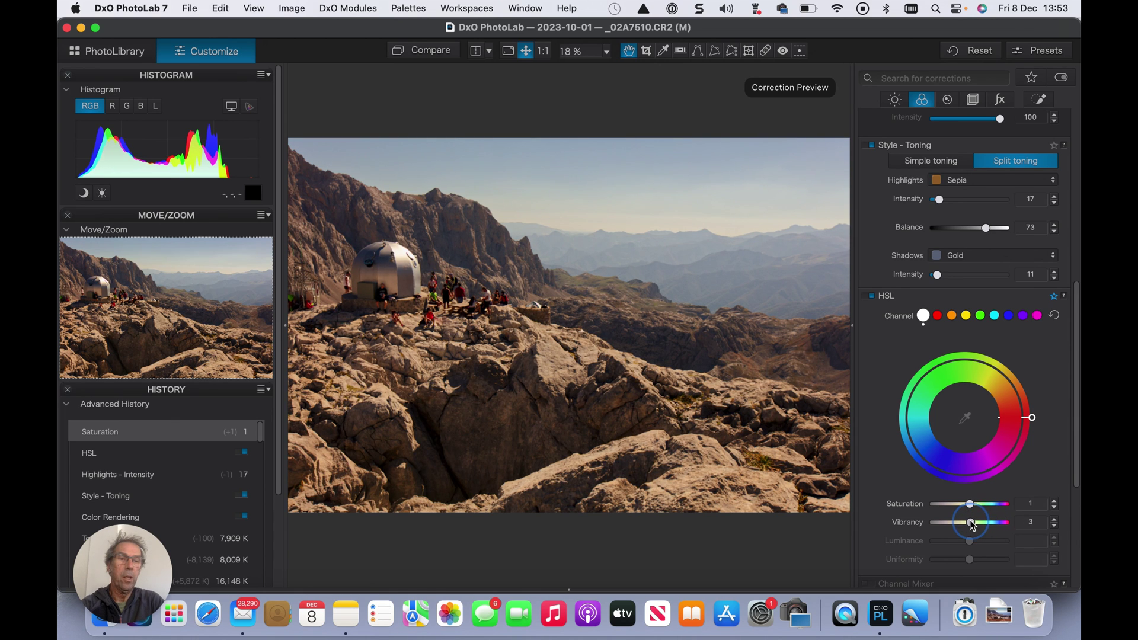
{"action": "mouse_move", "coordinate": [971, 525]}
{"action": "left_mouse_down"}
{"action": "mouse_move", "coordinate": [988, 525]}
{"action": "mouse_move", "coordinate": [971, 525]}
{"action": "left_mouse_up"}
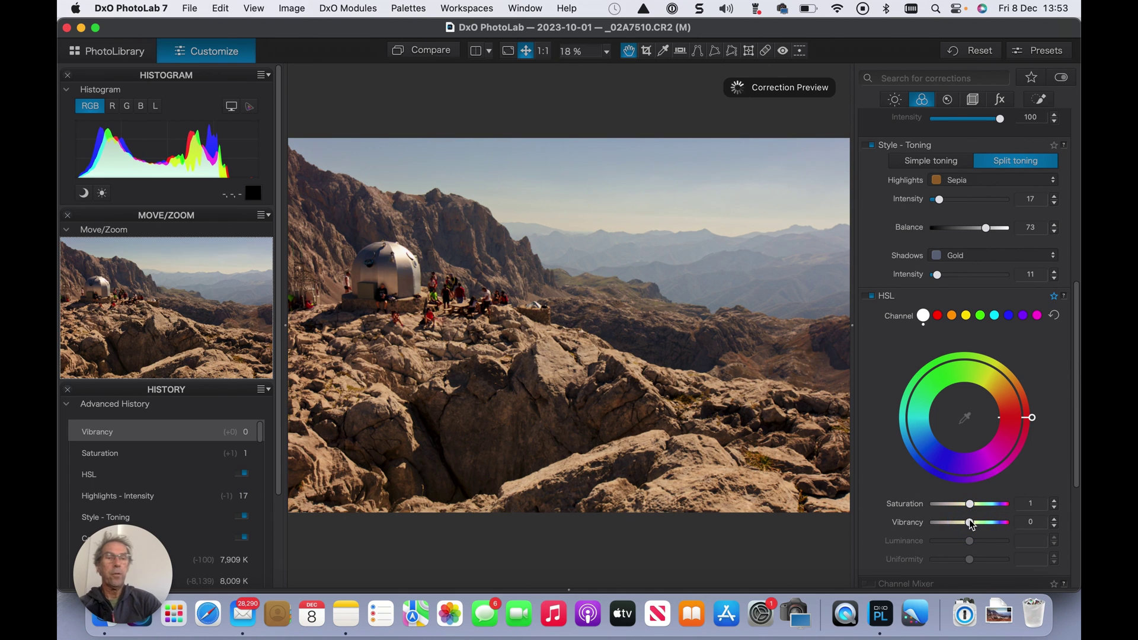
{"action": "left_click", "coordinate": [1054, 506]}
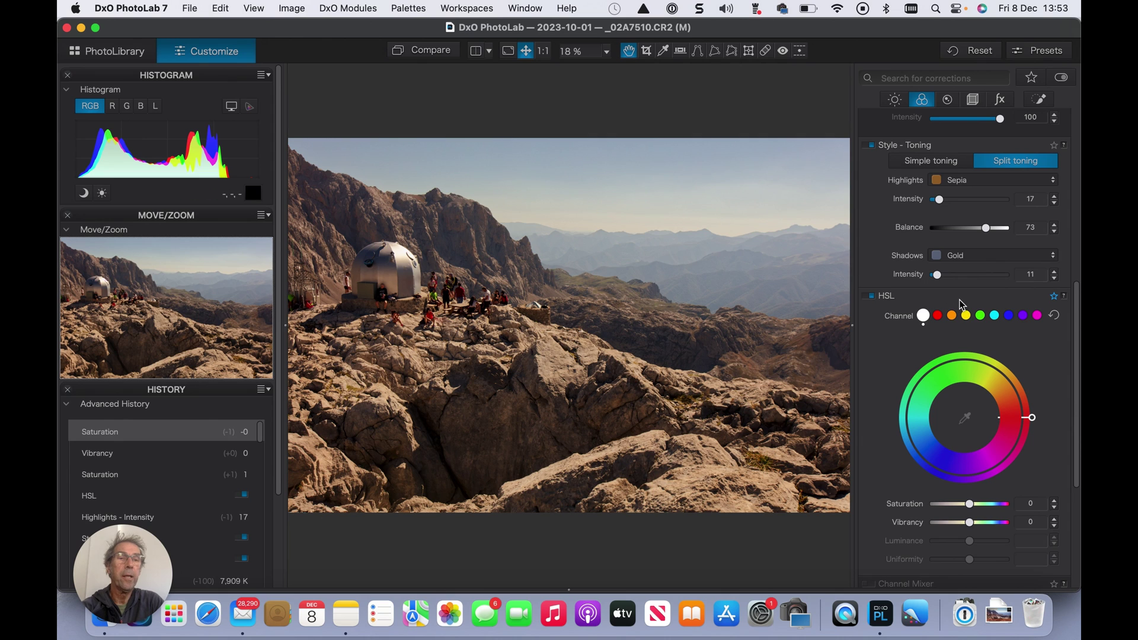
Pick the orange channel's centre hue by sampling the sunlit rocks with the eyedropper.
{"action": "left_click", "coordinate": [950, 314]}
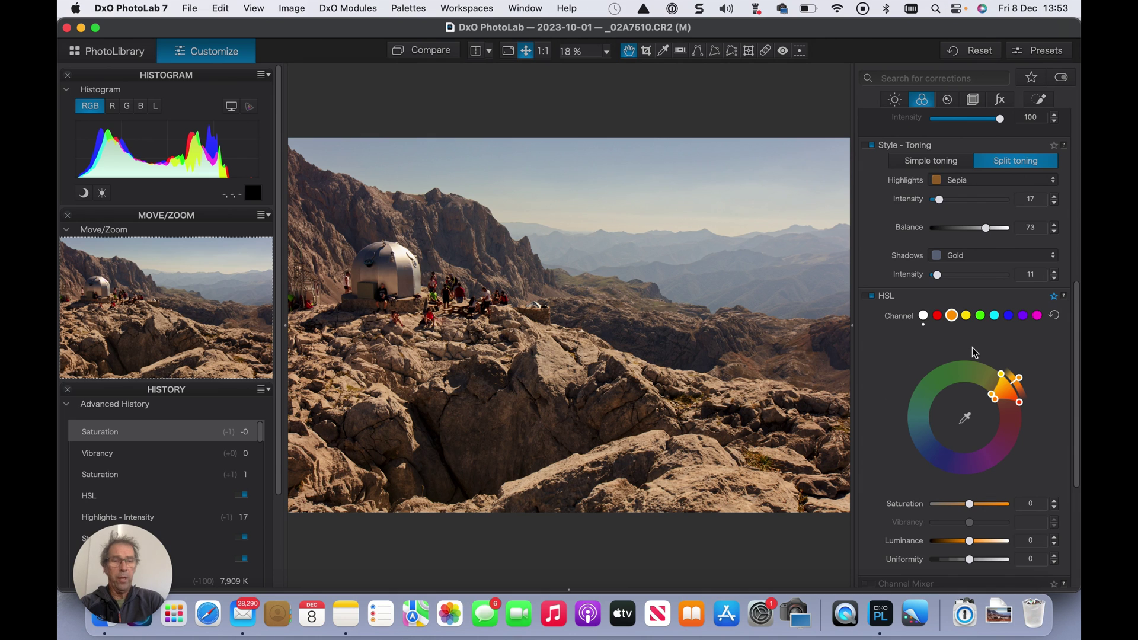
{"action": "left_click", "coordinate": [965, 420]}
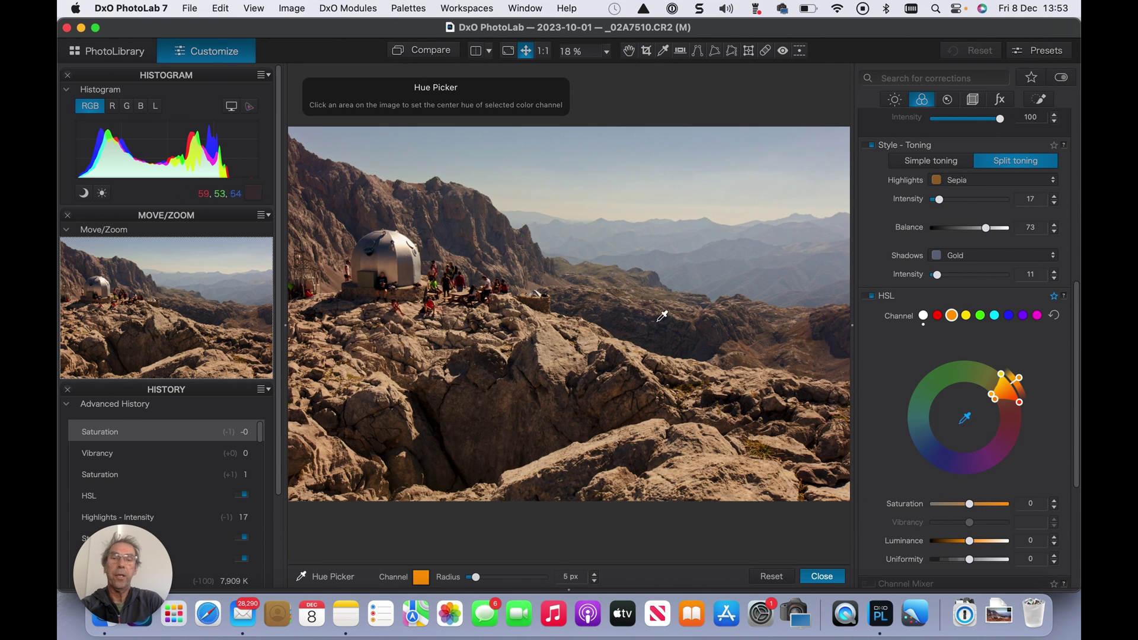
{"action": "left_click", "coordinate": [557, 329]}
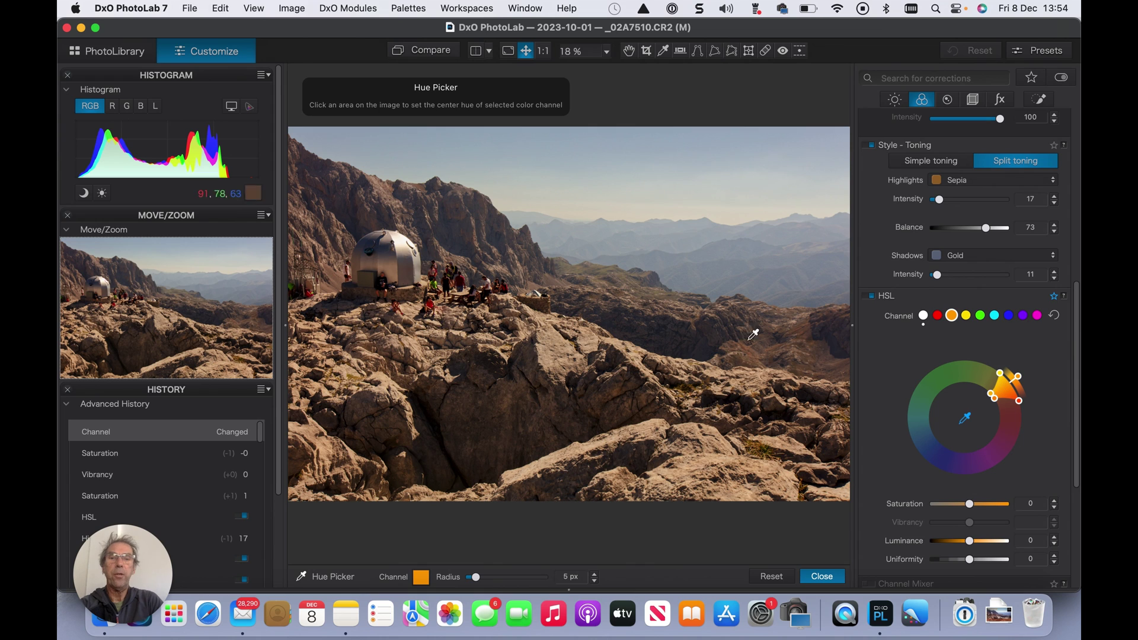
{"action": "left_click", "coordinate": [674, 322]}
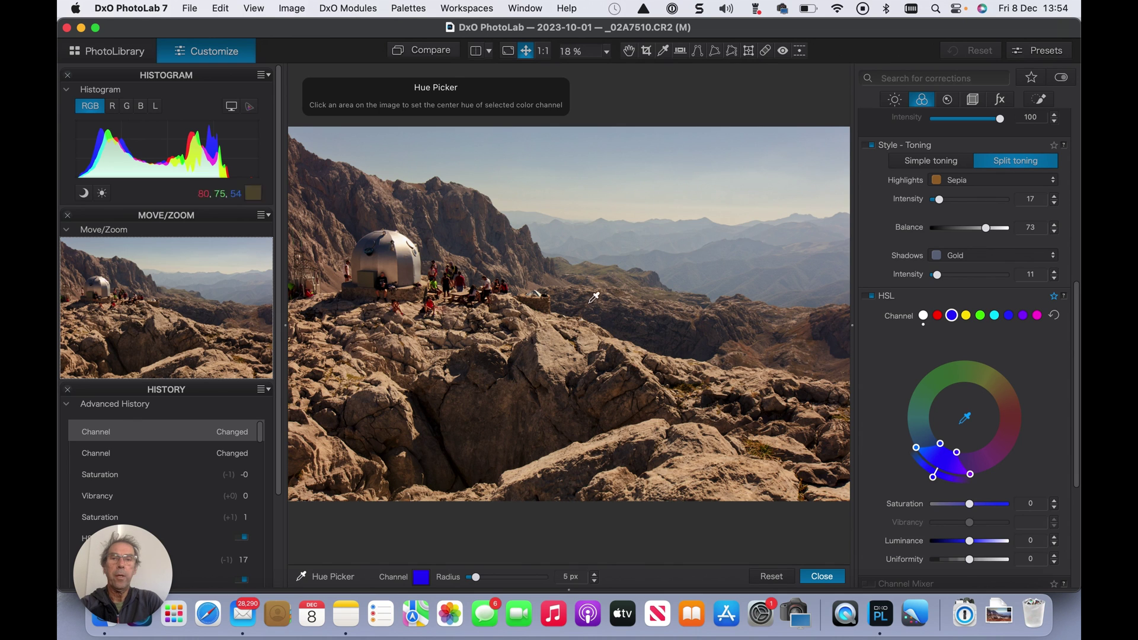
{"action": "left_click", "coordinate": [558, 334]}
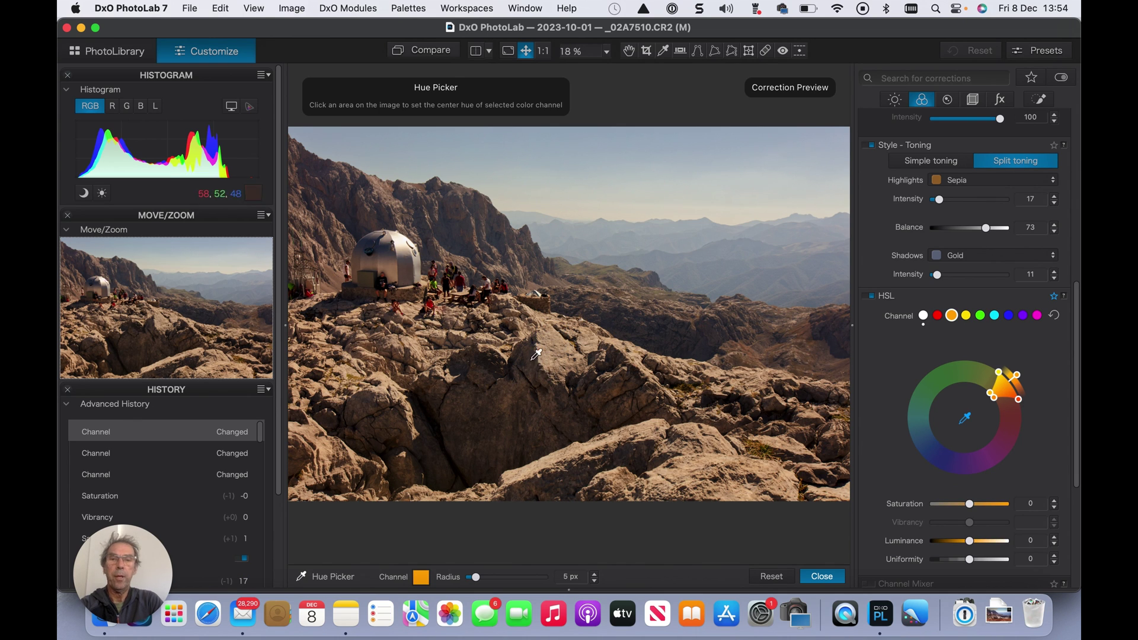
{"action": "left_click", "coordinate": [534, 354]}
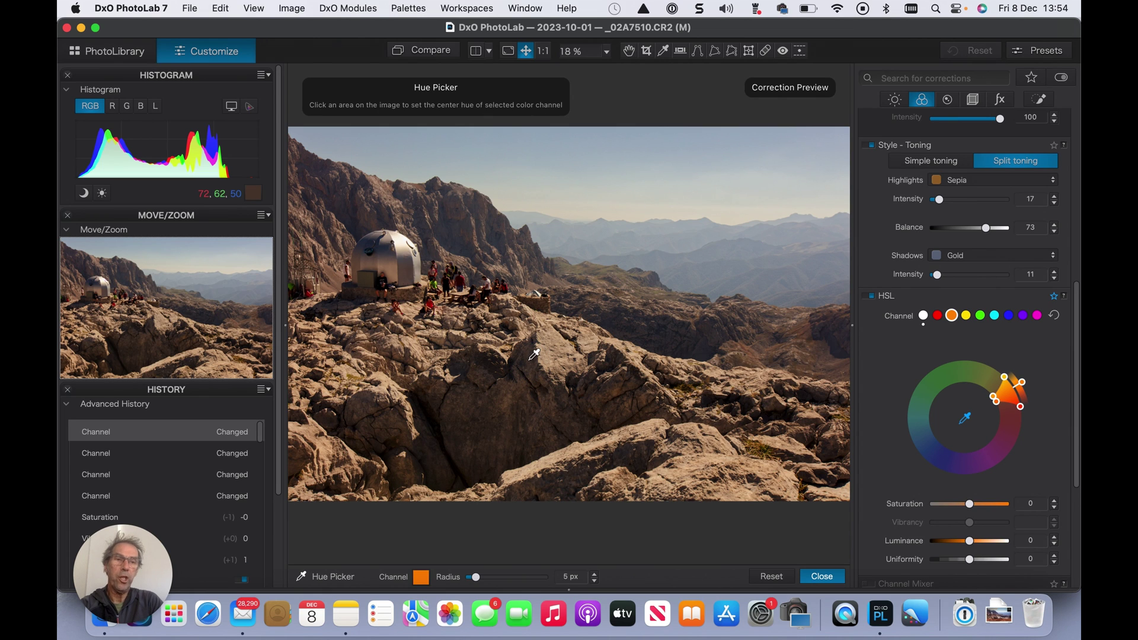
Resample the rock hue and raise orange channel saturation to +6.
{"action": "left_click", "coordinate": [556, 344]}
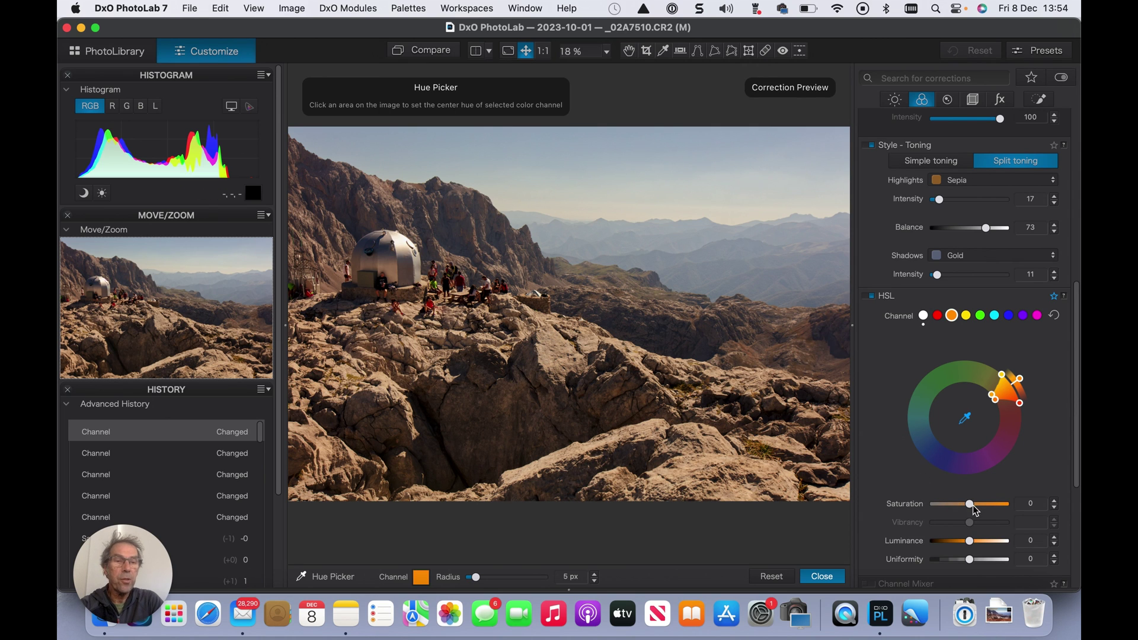
{"action": "left_click_drag", "start_coordinate": [969, 506], "coordinate": [975, 508]}
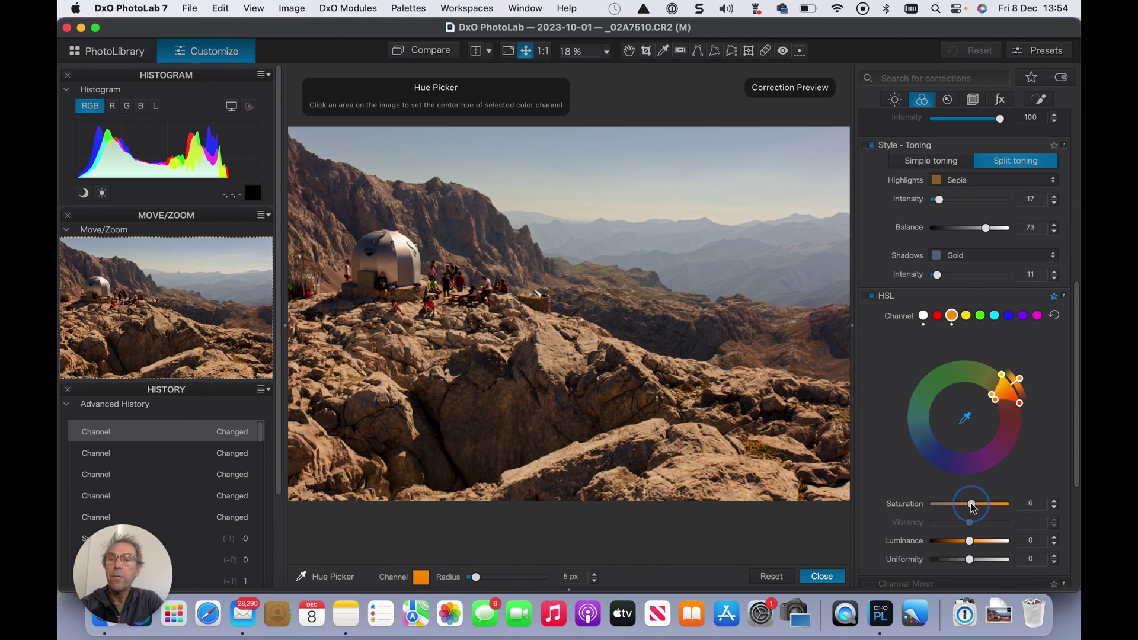
{"action": "left_click_drag", "start_coordinate": [971, 507], "coordinate": [973, 508]}
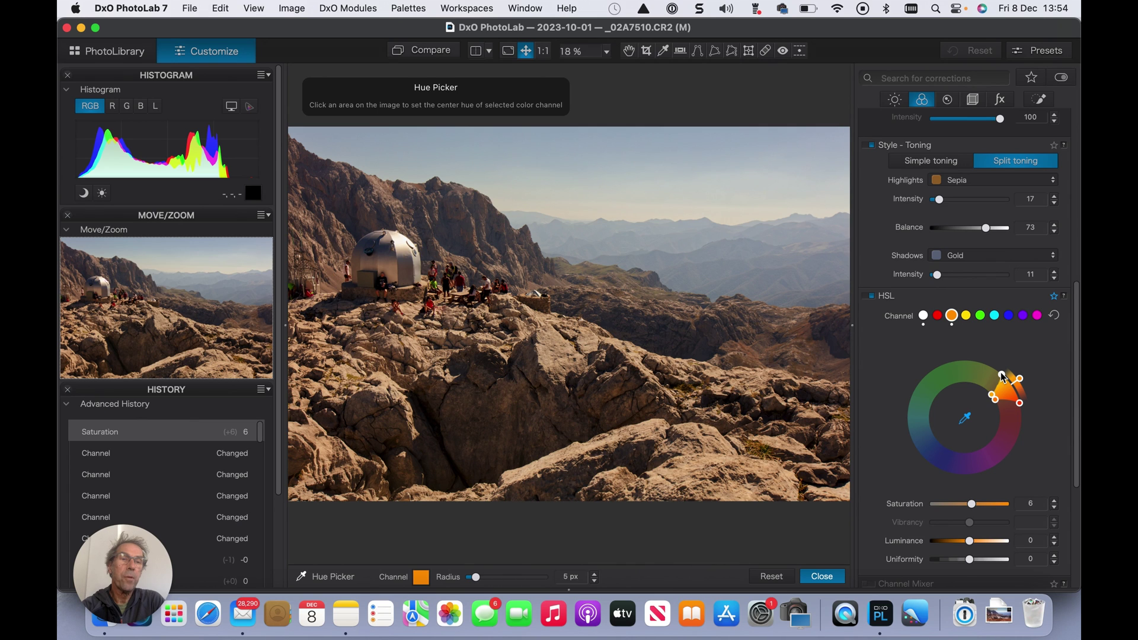
Narrow and shift the orange hue wedge so the rocks stay warm without turning red.
{"action": "left_click_drag", "start_coordinate": [1002, 375], "coordinate": [1013, 387]}
{"action": "key", "text": "super"}
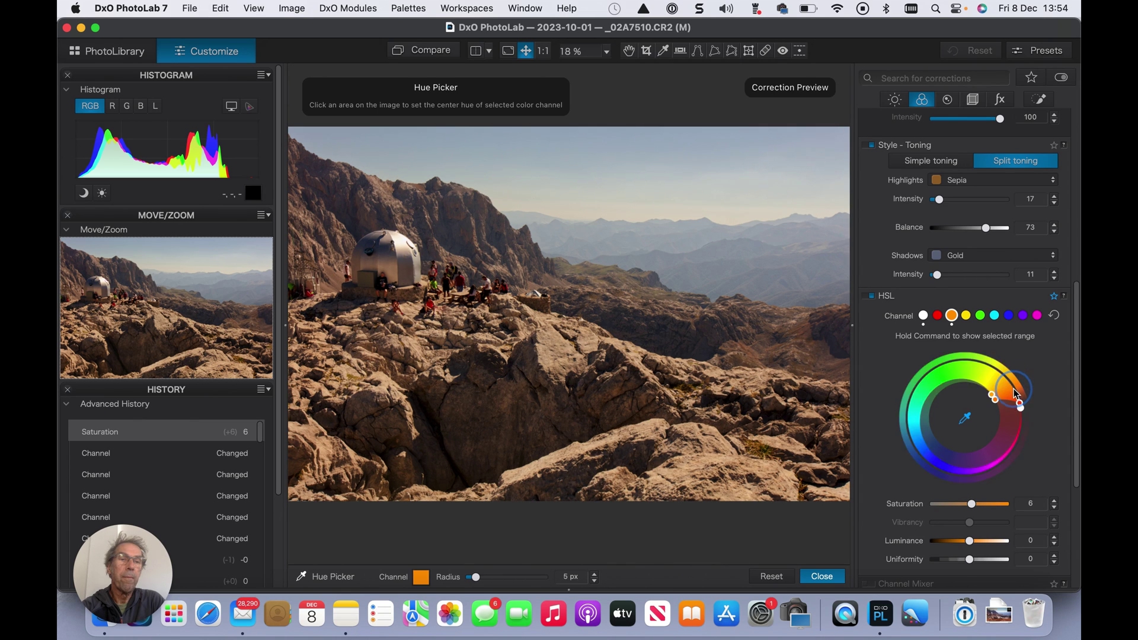
{"action": "left_click_drag", "start_coordinate": [1012, 387], "coordinate": [1016, 388]}
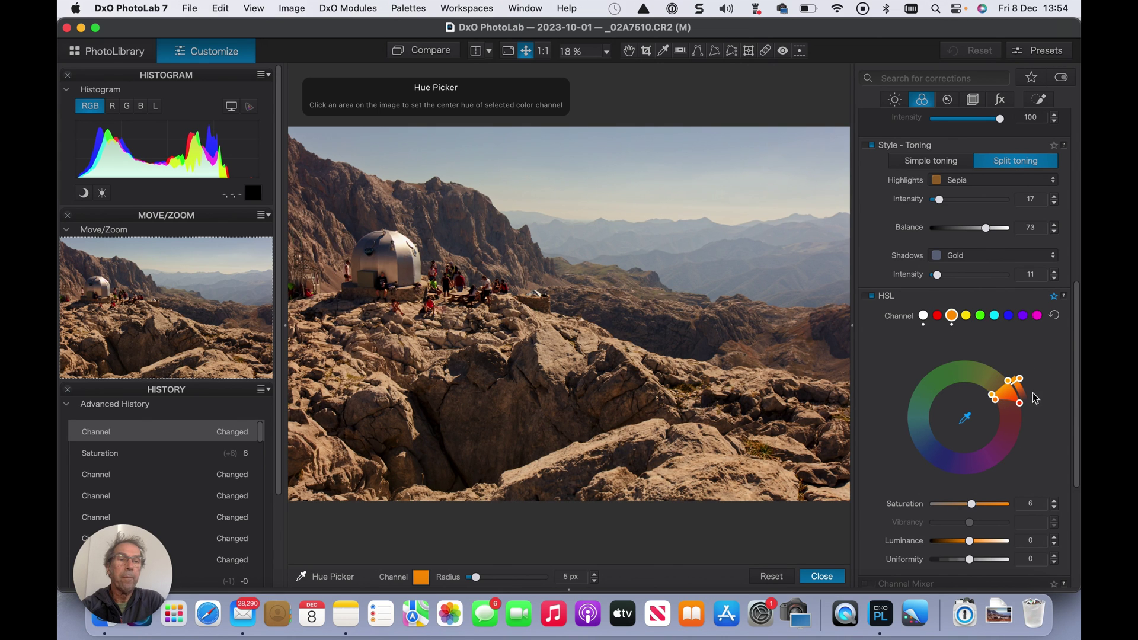
{"action": "left_click_drag", "start_coordinate": [1019, 381], "coordinate": [1026, 402]}
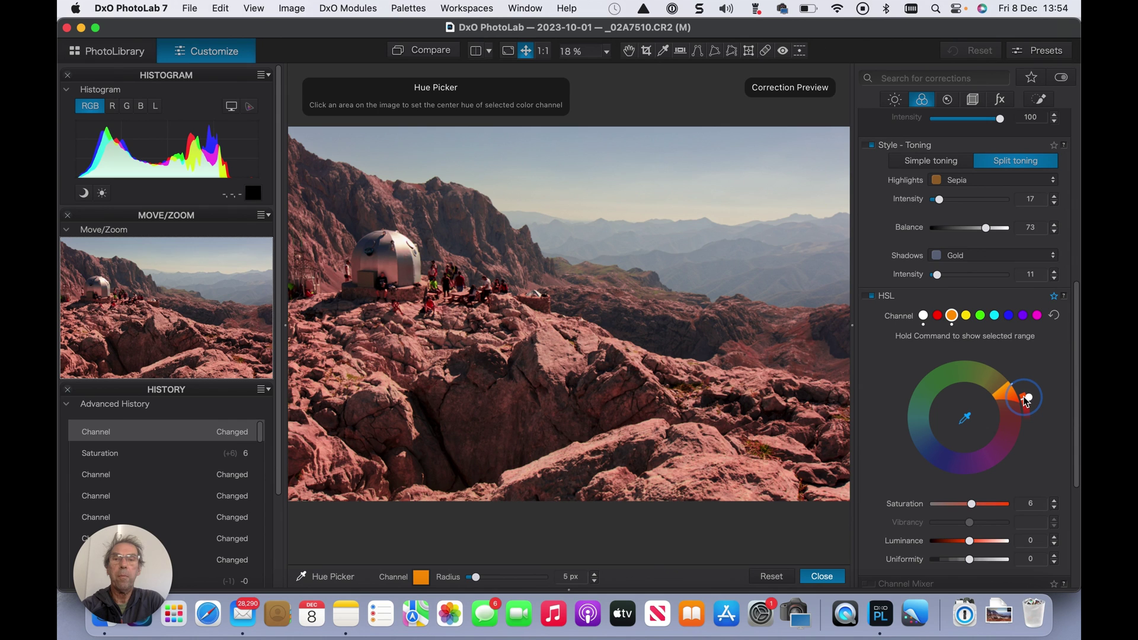
{"action": "left_click_drag", "start_coordinate": [1025, 400], "coordinate": [1021, 388]}
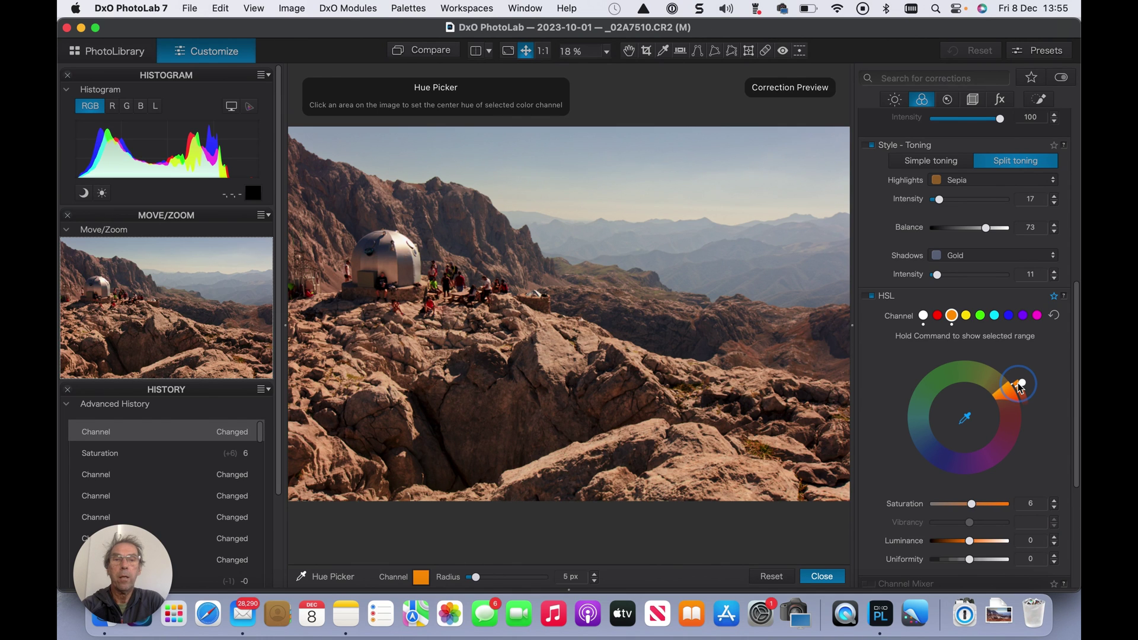
{"action": "left_click", "coordinate": [1021, 385]}
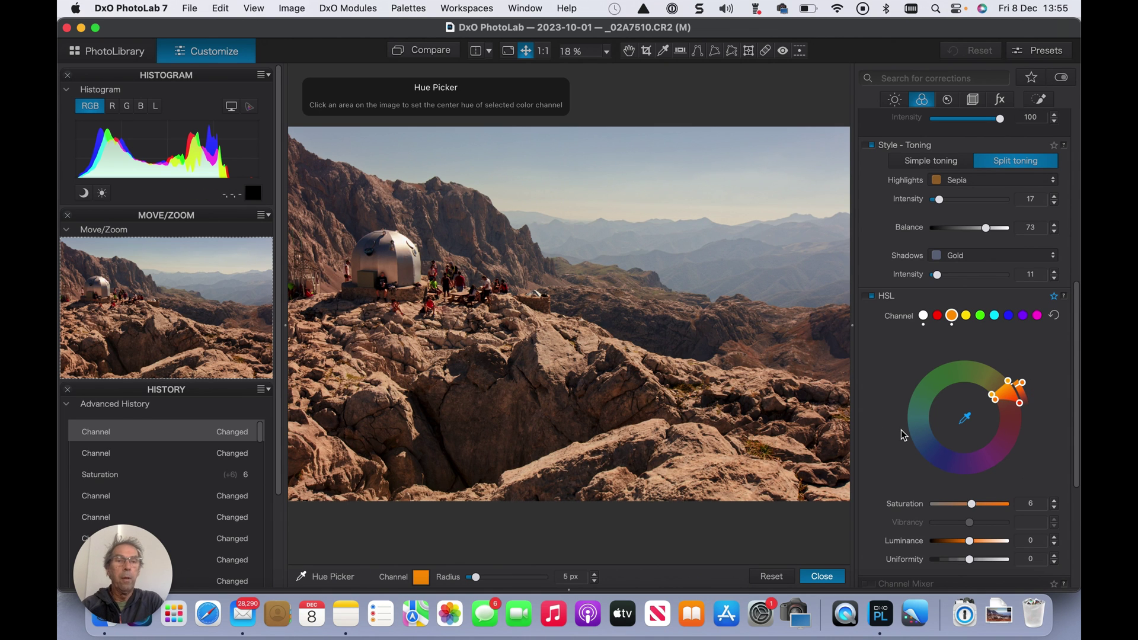
{"action": "scroll", "coordinate": [902, 432], "scroll_direction": "down", "scroll_amount": 2}
{"action": "scroll", "coordinate": [901, 433], "scroll_direction": "down", "scroll_amount": 2}
{"action": "scroll", "coordinate": [902, 434], "scroll_direction": "down", "scroll_amount": 2}
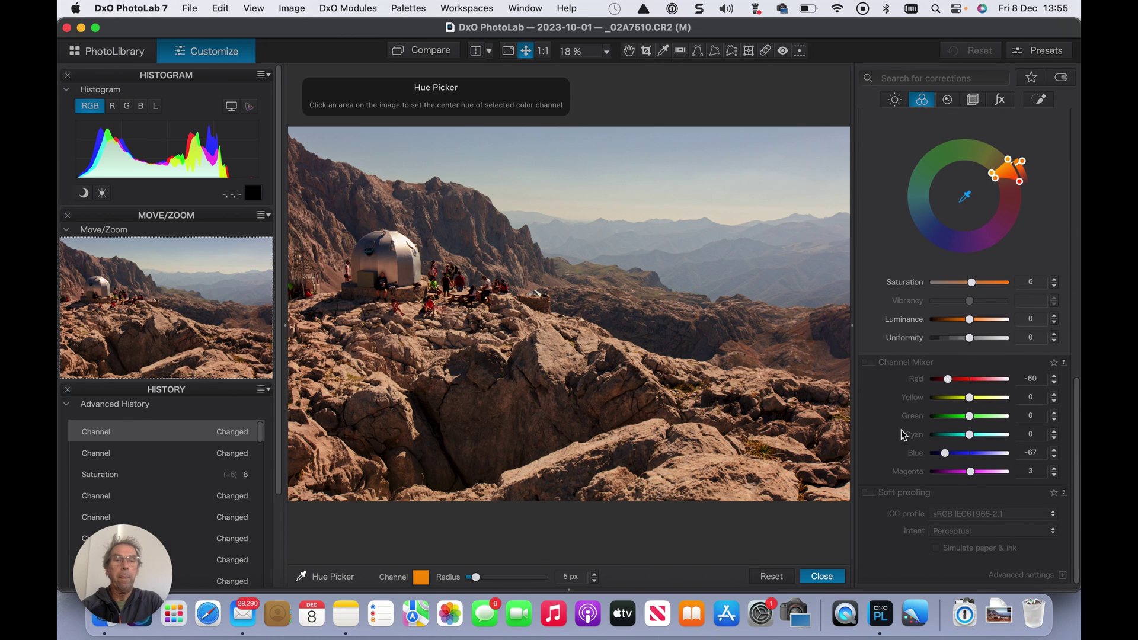
{"action": "scroll", "coordinate": [902, 432], "scroll_direction": "up", "scroll_amount": 1}
{"action": "scroll", "coordinate": [902, 434], "scroll_direction": "up", "scroll_amount": 5}
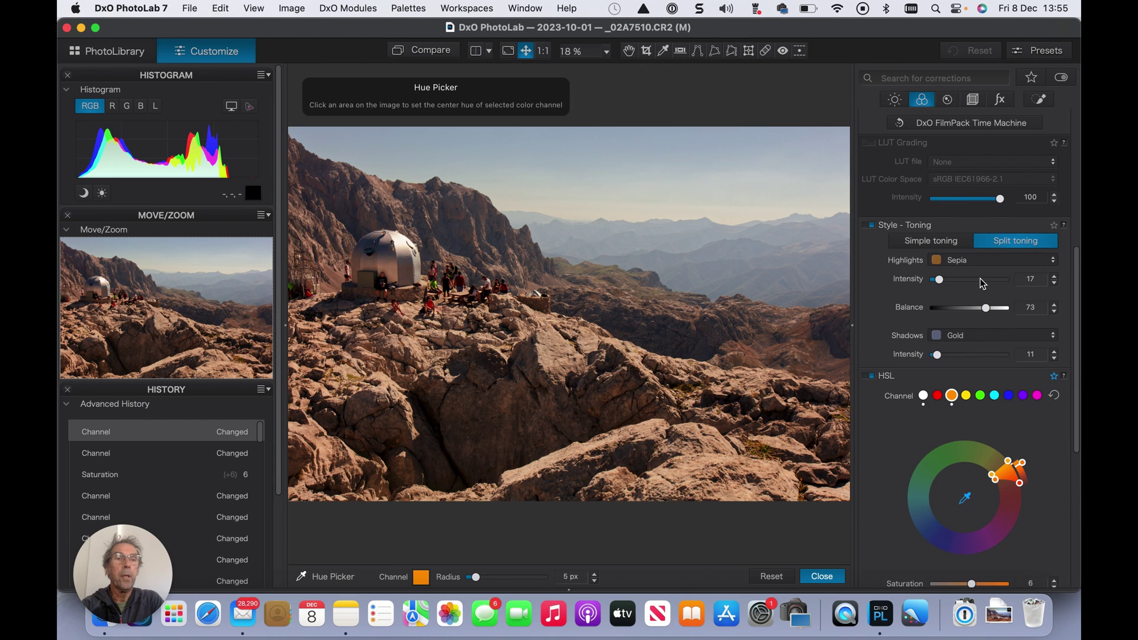
{"action": "scroll", "coordinate": [981, 283], "scroll_direction": "up", "scroll_amount": 1}
{"action": "scroll", "coordinate": [1016, 271], "scroll_direction": "up", "scroll_amount": 5}
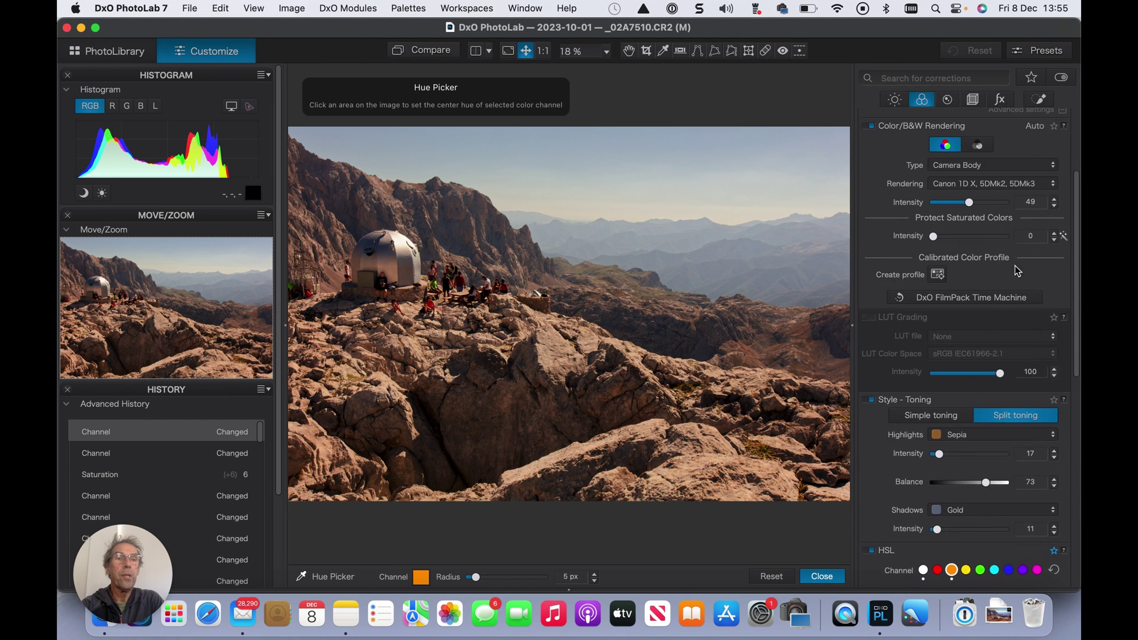
{"action": "scroll", "coordinate": [996, 257], "scroll_direction": "up", "scroll_amount": 2}
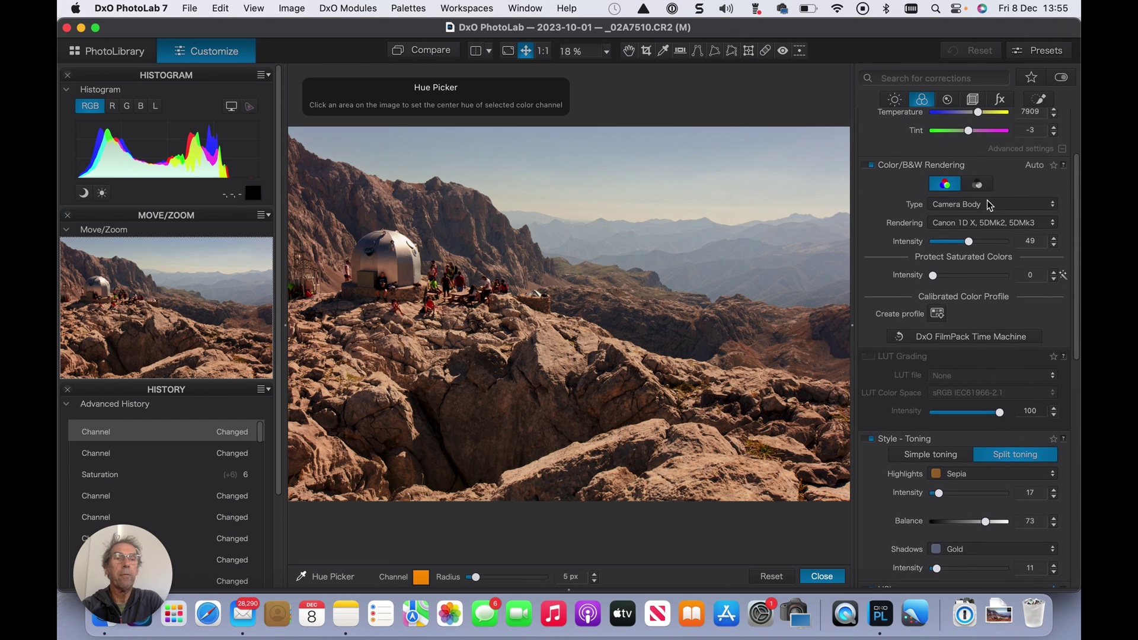
{"action": "scroll", "coordinate": [983, 224], "scroll_direction": "up", "scroll_amount": 1}
{"action": "scroll", "coordinate": [980, 226], "scroll_direction": "up", "scroll_amount": 1}
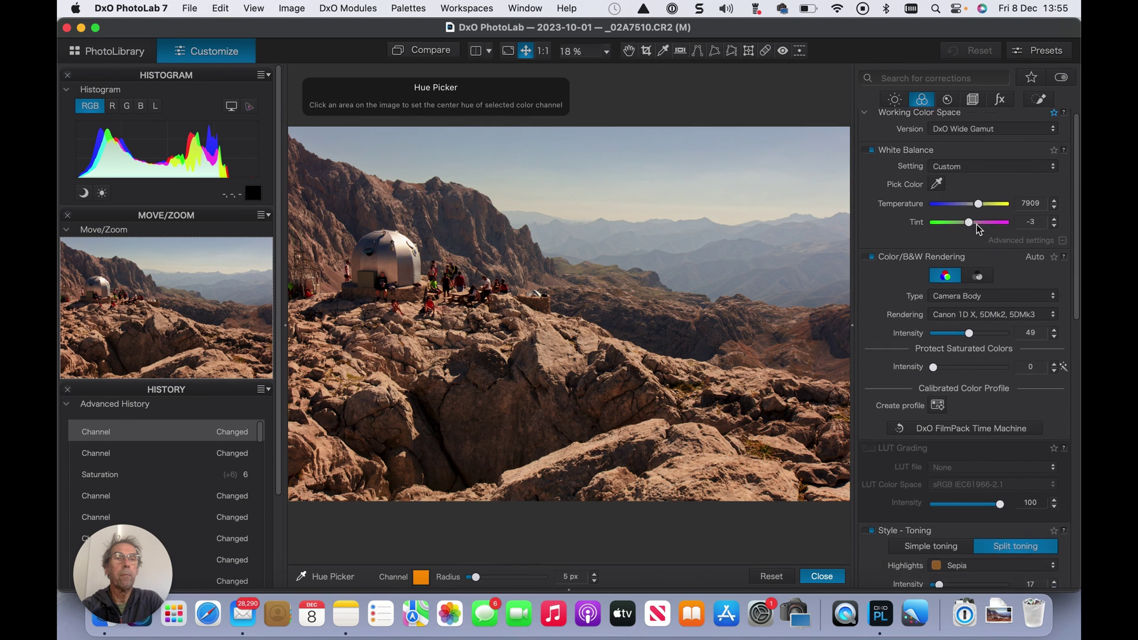
{"action": "scroll", "coordinate": [978, 230], "scroll_direction": "up", "scroll_amount": 1}
{"action": "scroll", "coordinate": [979, 230], "scroll_direction": "down", "scroll_amount": 1}
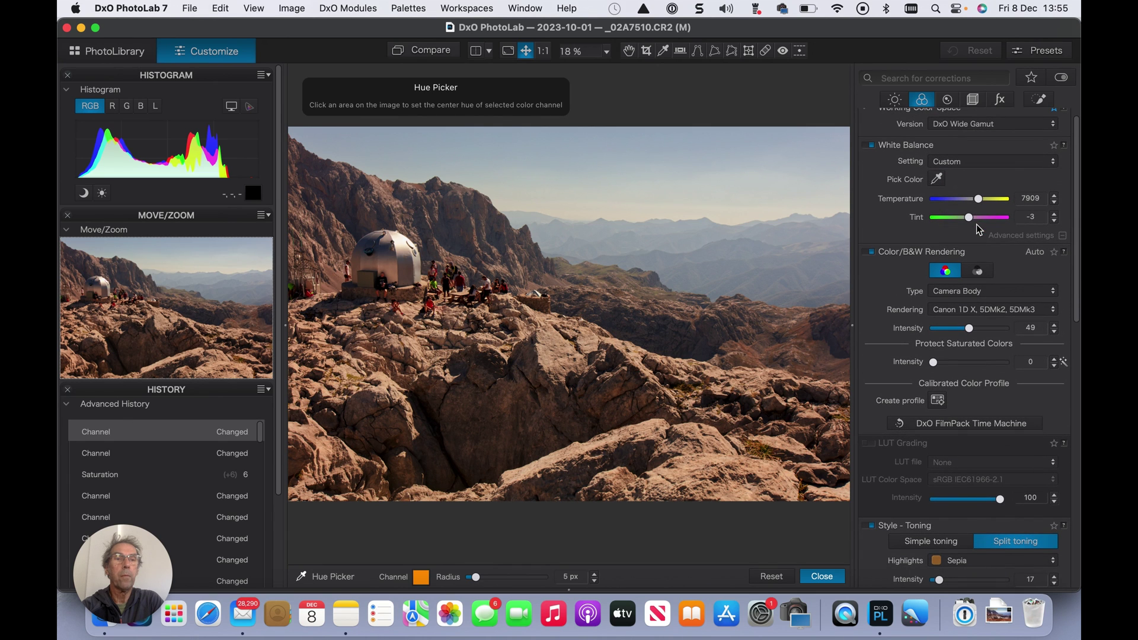
Switch Color/B&W Rendering to Neutral Black and White.
{"action": "left_click", "coordinate": [980, 272]}
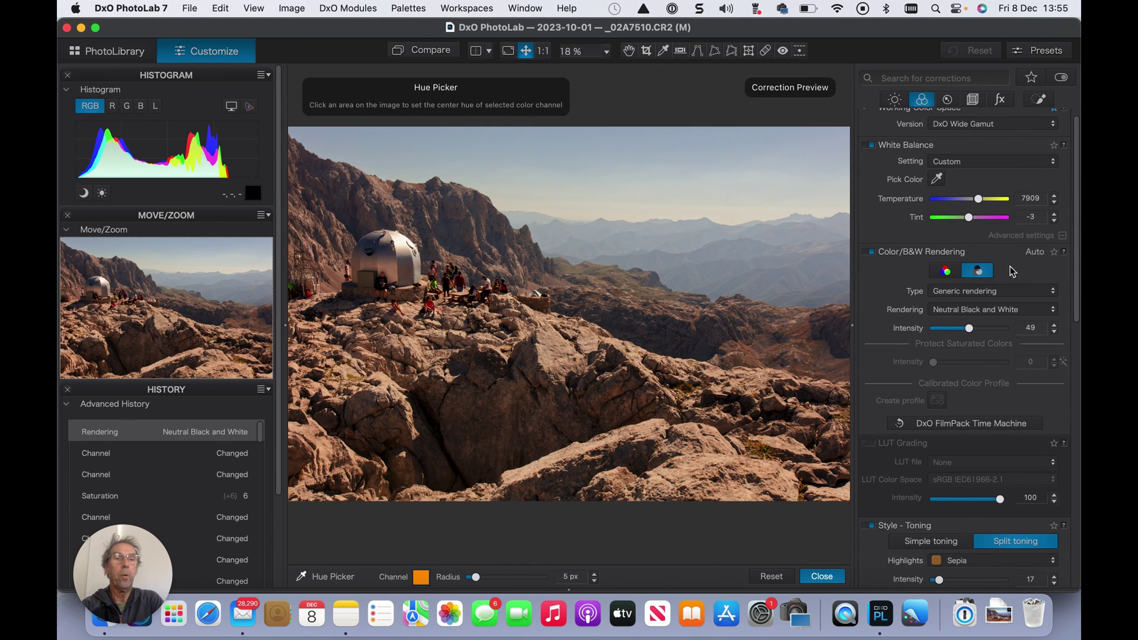
{"action": "scroll", "coordinate": [1013, 279], "scroll_direction": "down", "scroll_amount": 1}
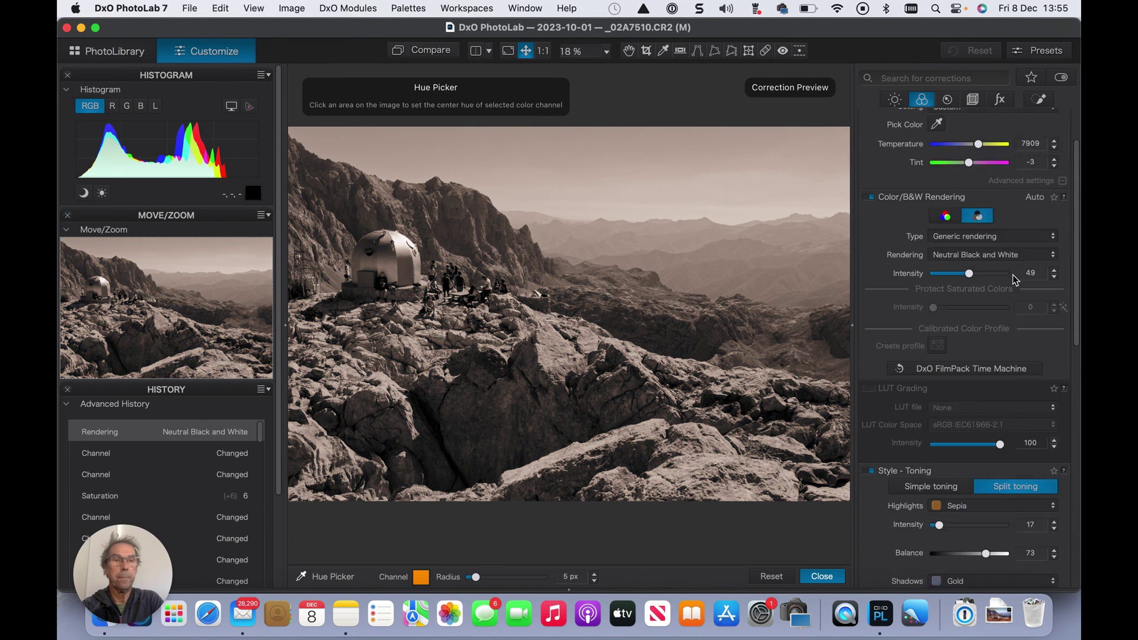
{"action": "scroll", "coordinate": [1013, 279], "scroll_direction": "down", "scroll_amount": 4}
{"action": "scroll", "coordinate": [1013, 279], "scroll_direction": "down", "scroll_amount": 4}
{"action": "scroll", "coordinate": [996, 321], "scroll_direction": "down", "scroll_amount": 5}
{"action": "scroll", "coordinate": [980, 362], "scroll_direction": "down", "scroll_amount": 1}
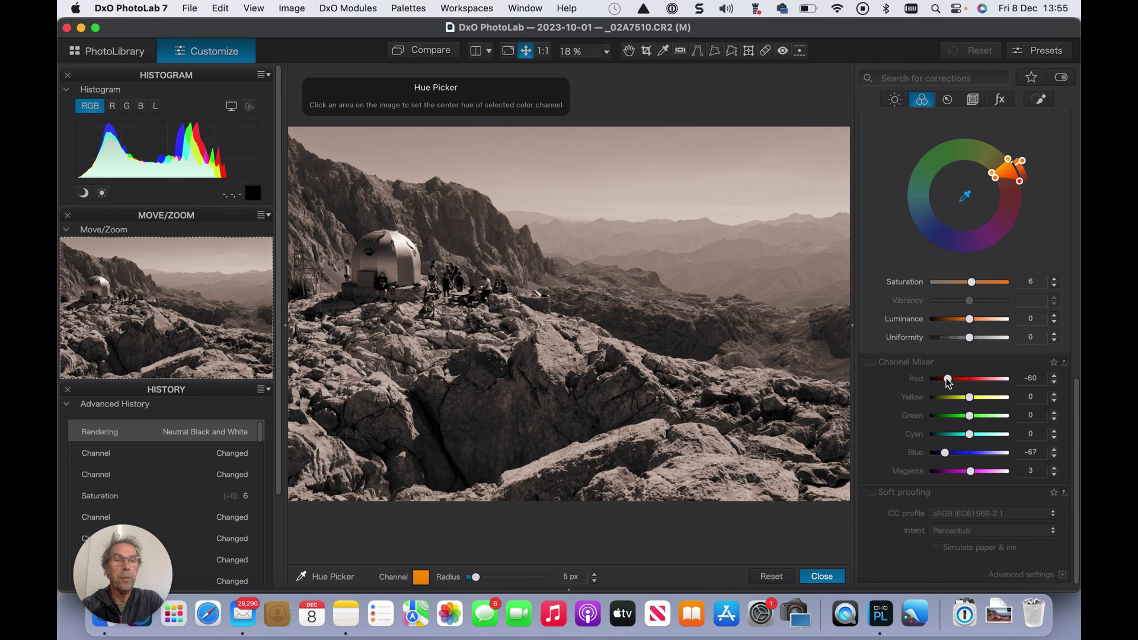
Try Red and Blue mixer boosts, then reset Blue, Magenta and Red channels to 0.
{"action": "left_click_drag", "start_coordinate": [948, 383], "coordinate": [971, 379]}
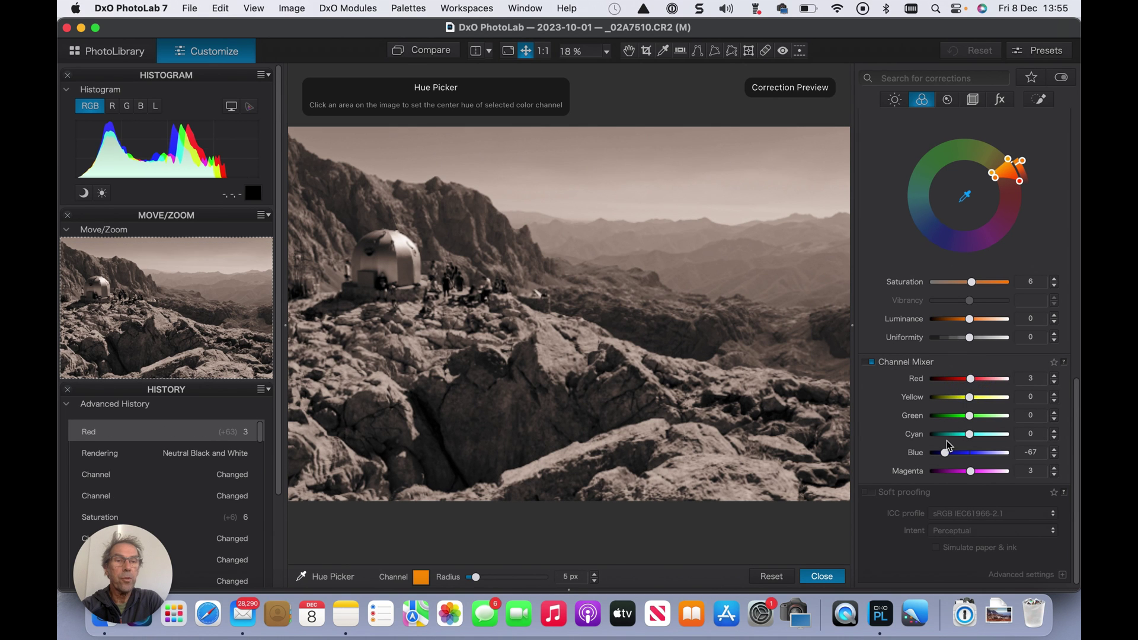
{"action": "left_click_drag", "start_coordinate": [944, 453], "coordinate": [970, 453]}
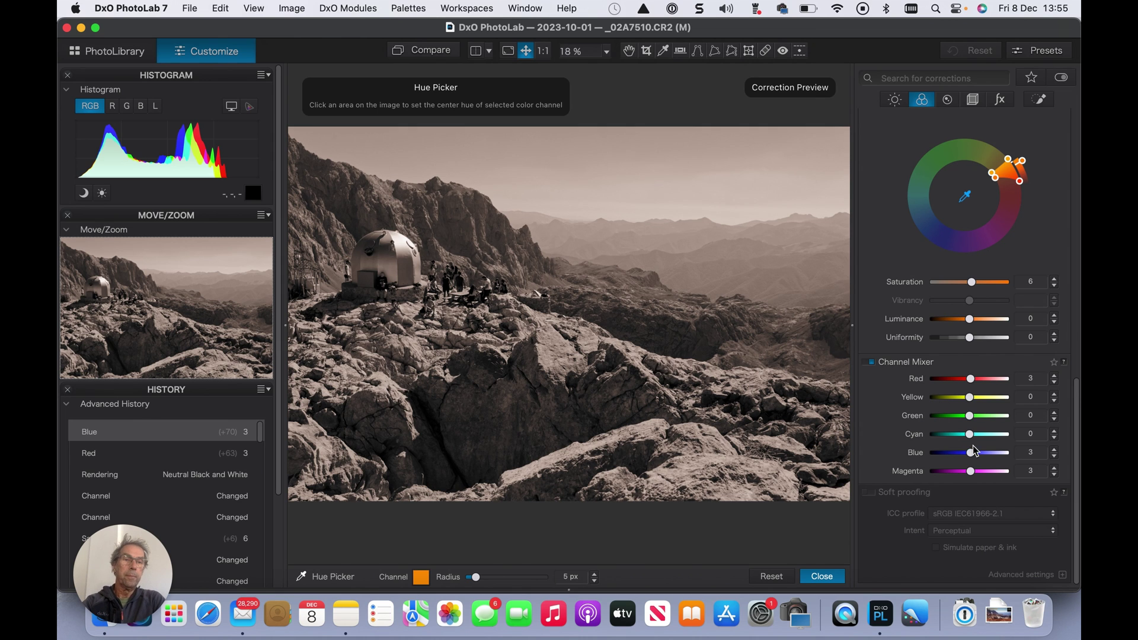
{"action": "double_click", "coordinate": [970, 452]}
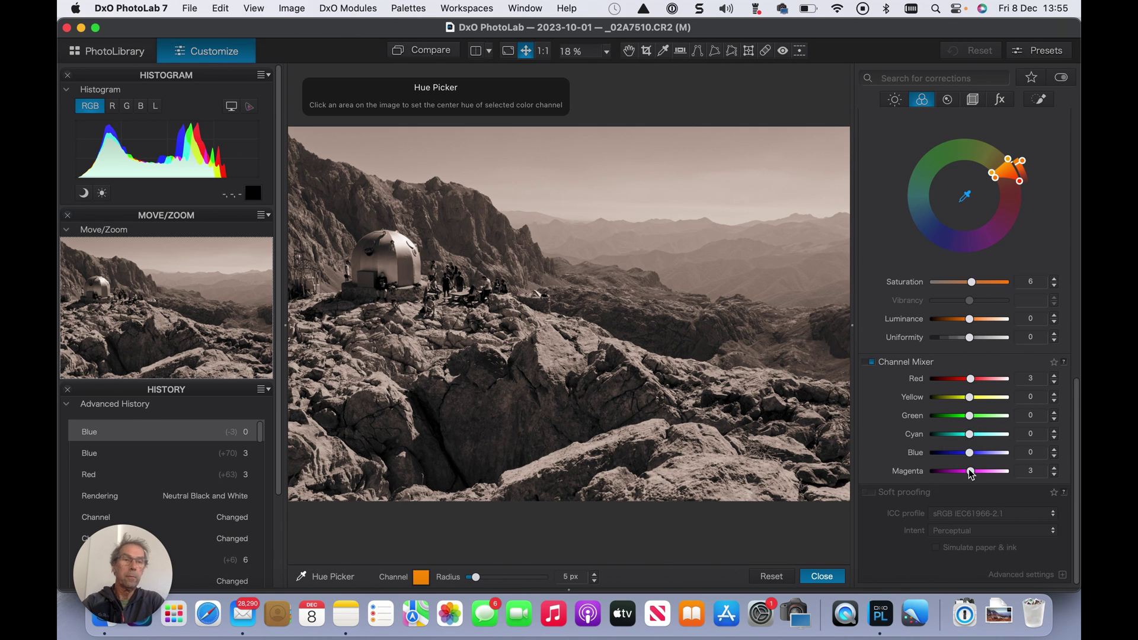
{"action": "double_click", "coordinate": [969, 471]}
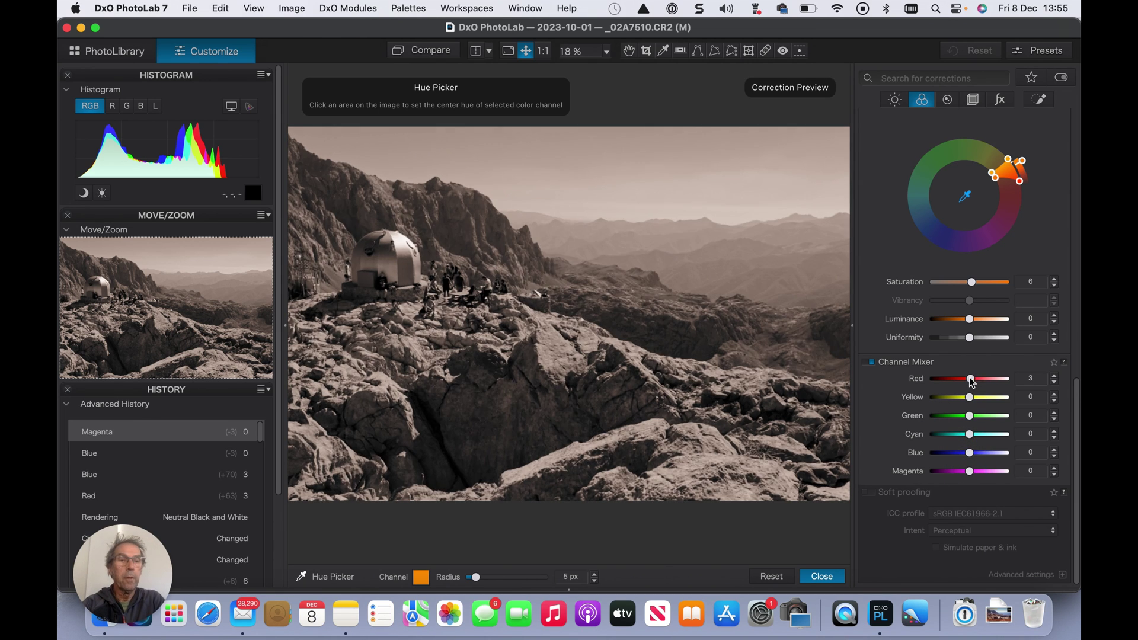
{"action": "double_click", "coordinate": [971, 380]}
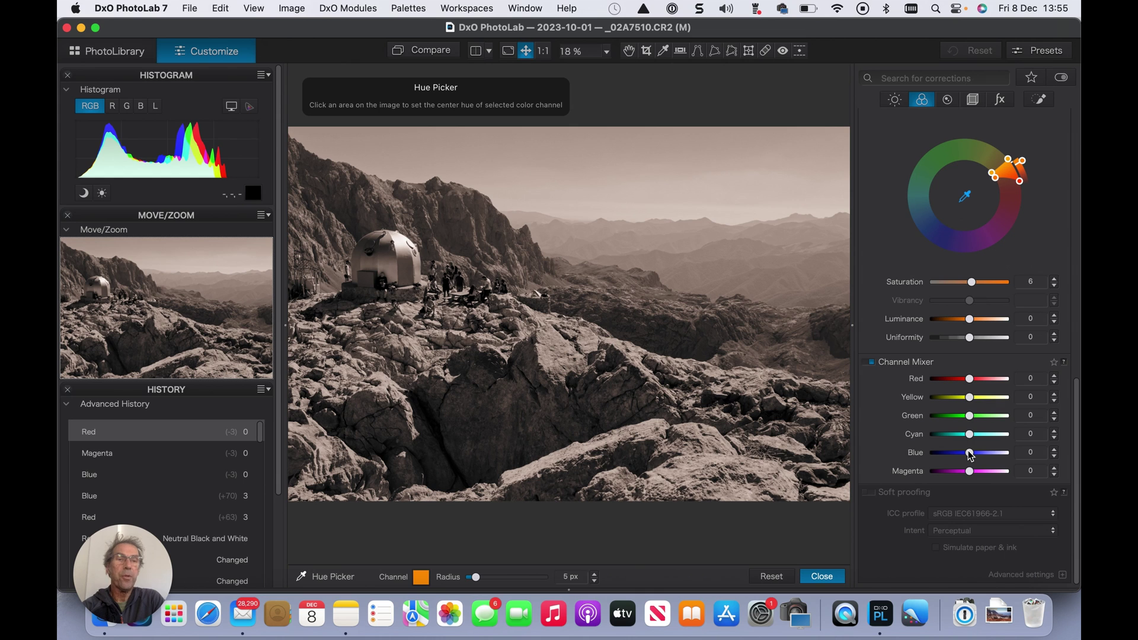
{"action": "left_click", "coordinate": [969, 454]}
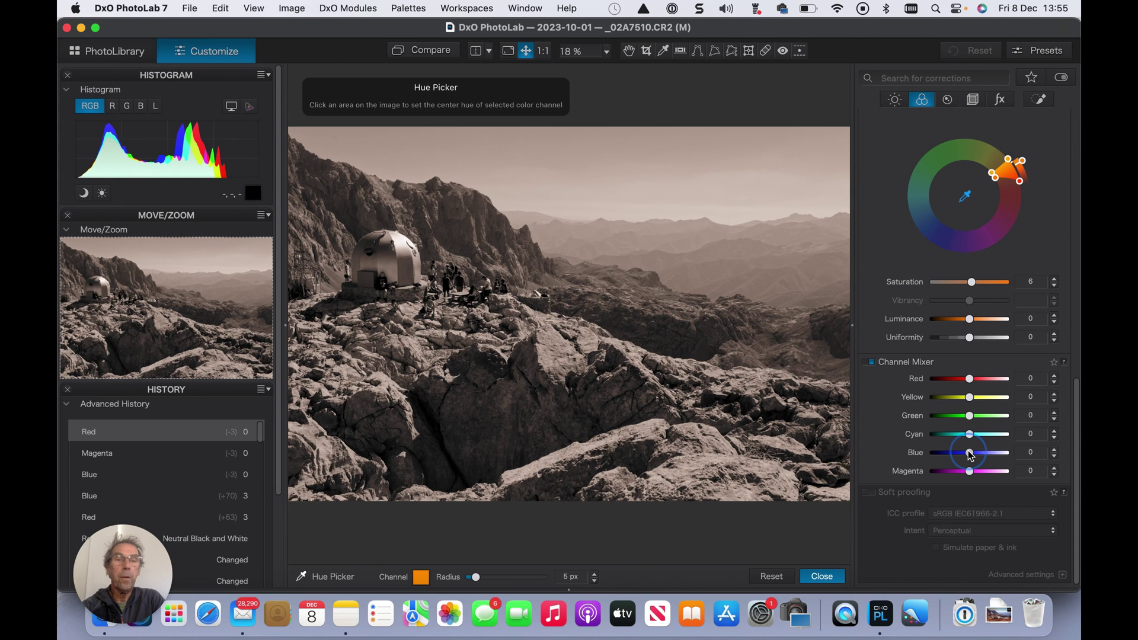
Set the Channel Mixer Blue to -17 and Red to -28 to darken the sky and rocks.
{"action": "left_click_drag", "start_coordinate": [969, 455], "coordinate": [936, 454]}
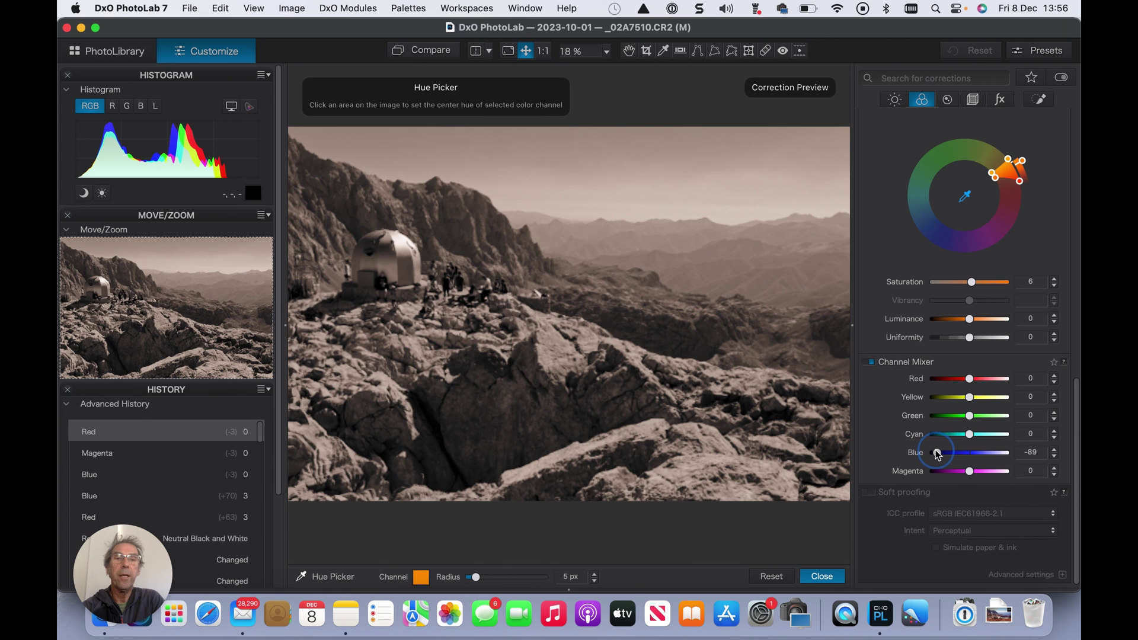
{"action": "left_click_drag", "start_coordinate": [937, 454], "coordinate": [1004, 454]}
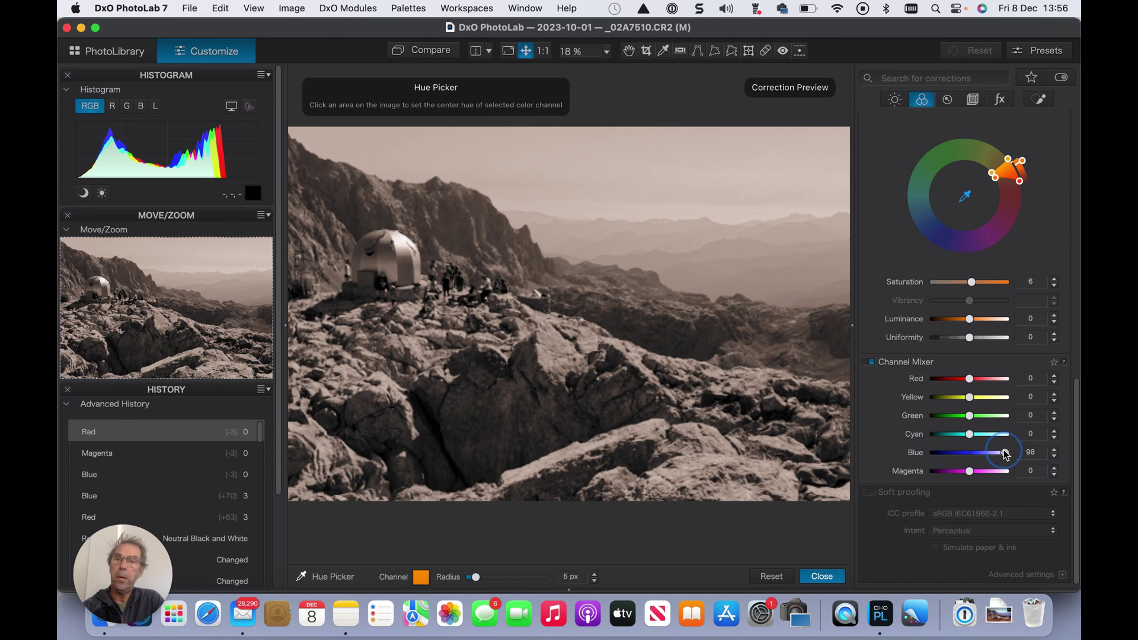
{"action": "left_click_drag", "start_coordinate": [1003, 453], "coordinate": [961, 454]}
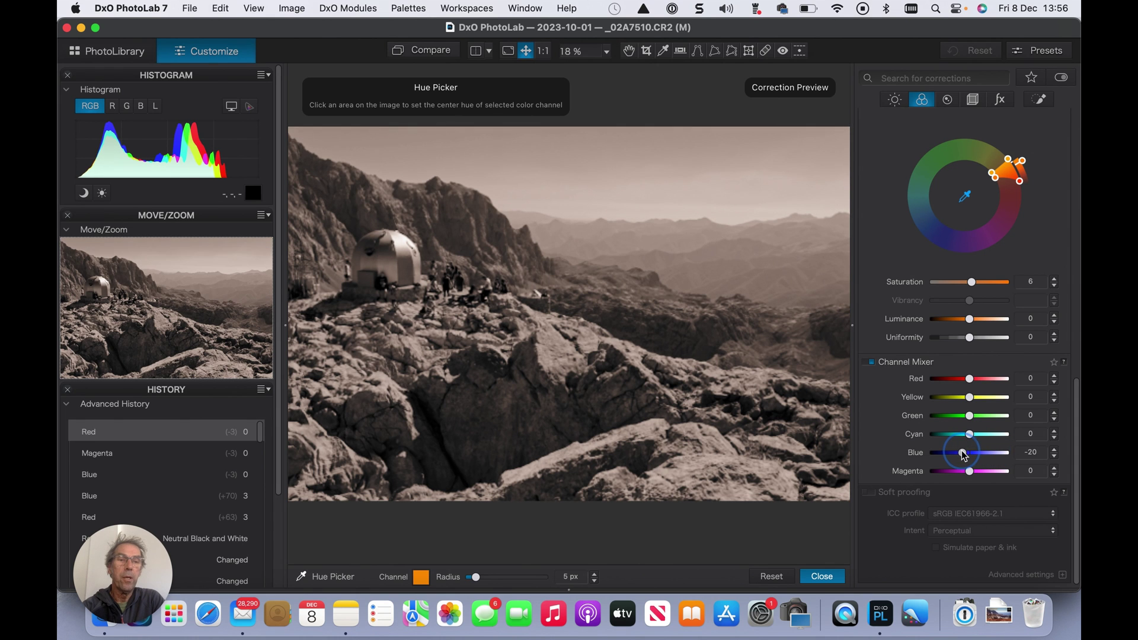
{"action": "left_click_drag", "start_coordinate": [962, 454], "coordinate": [963, 455]}
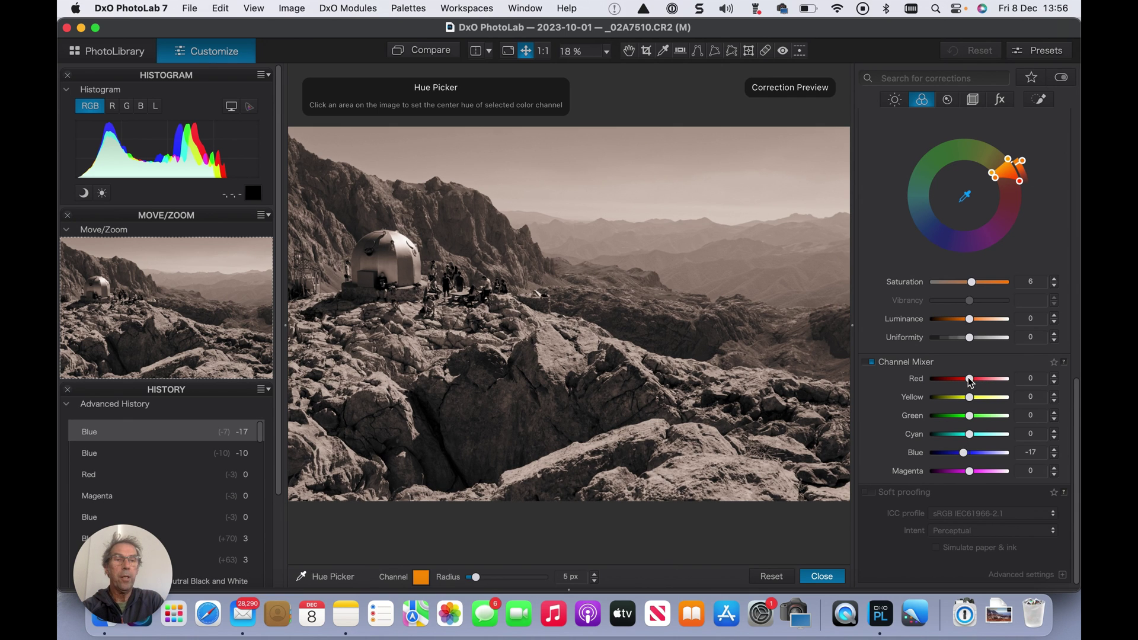
{"action": "mouse_move", "coordinate": [970, 381]}
{"action": "left_mouse_down"}
{"action": "mouse_move", "coordinate": [993, 383]}
{"action": "mouse_move", "coordinate": [937, 379]}
{"action": "mouse_move", "coordinate": [956, 383]}
{"action": "left_mouse_up"}
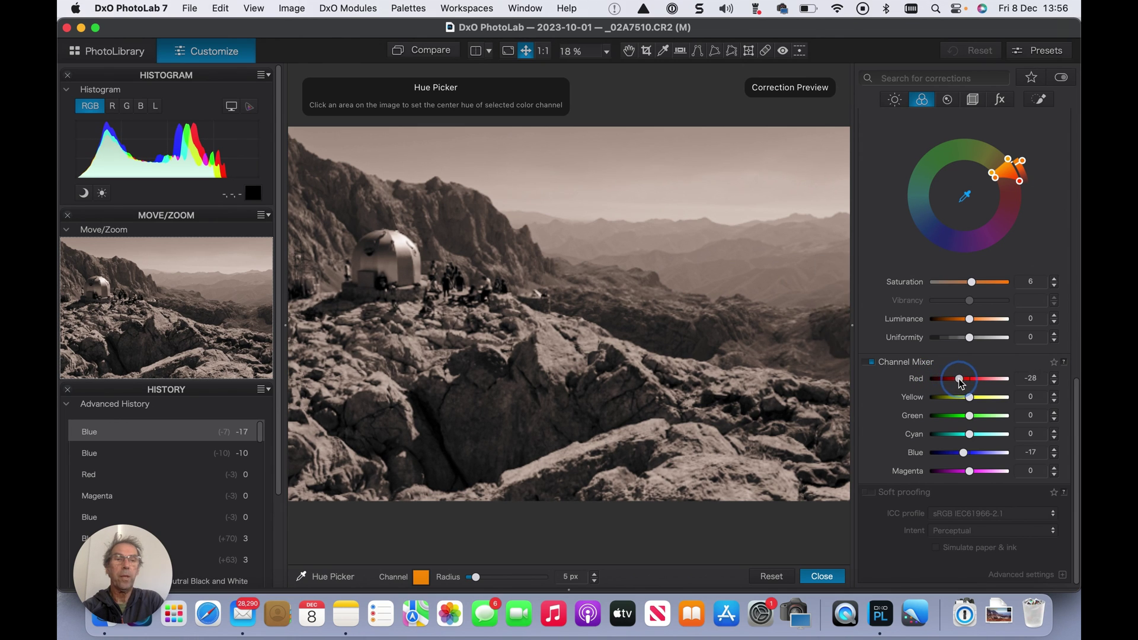
{"action": "left_click_drag", "start_coordinate": [957, 383], "coordinate": [959, 383]}
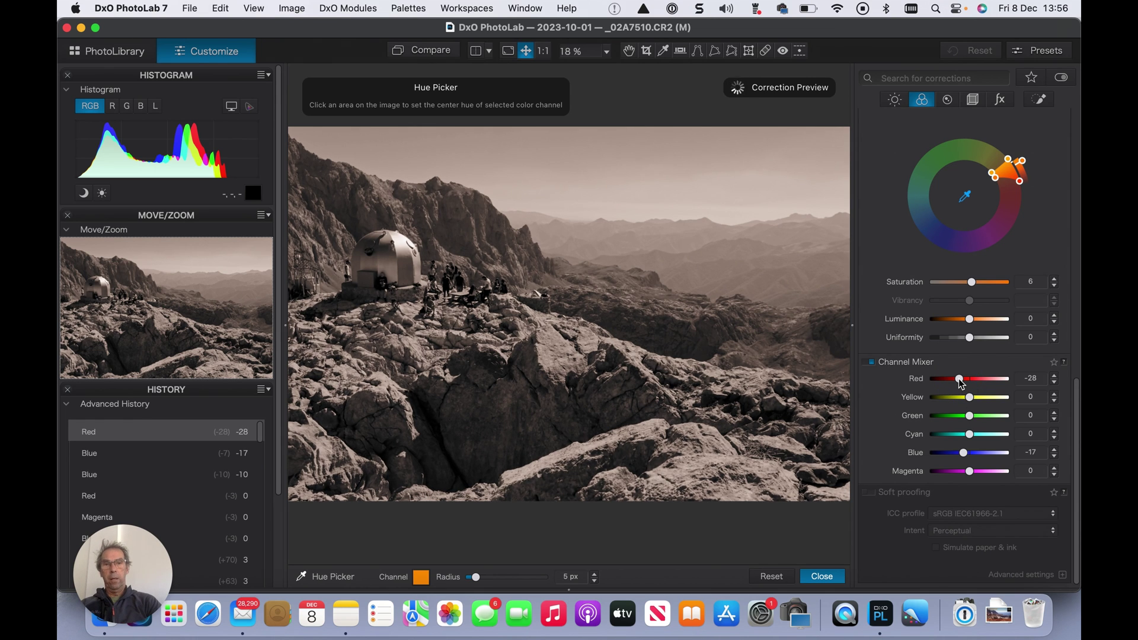